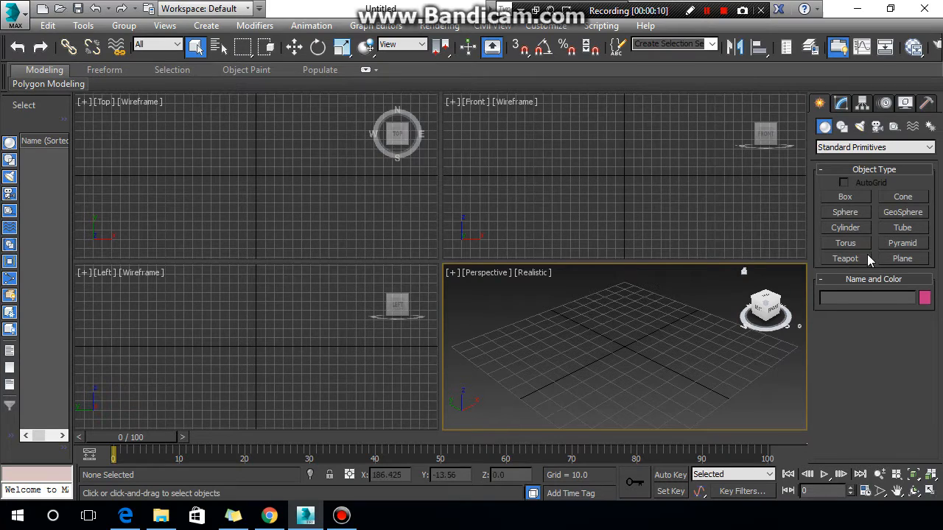
- Create a cylinder in the front view with radius about 15 and height about -47, with 1 height segment
click(854, 230)
drag(594, 166, 603, 175)
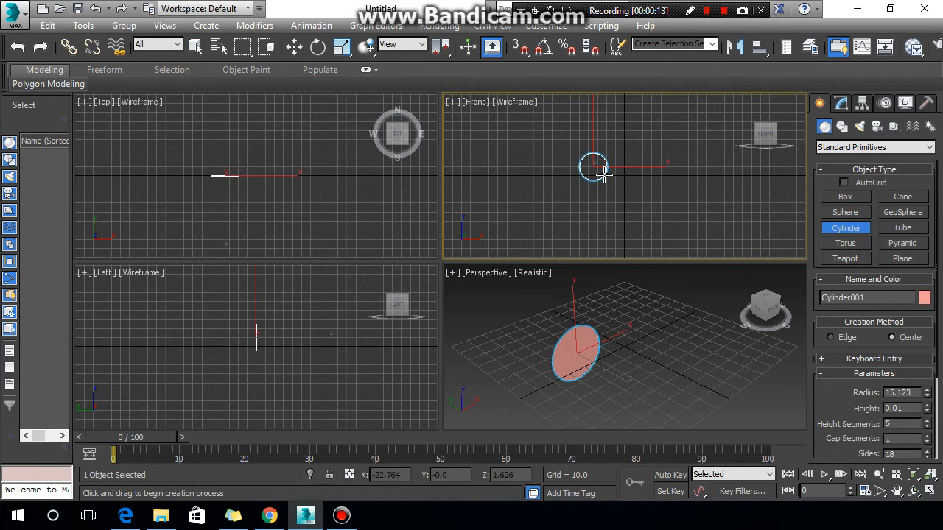
click(618, 218)
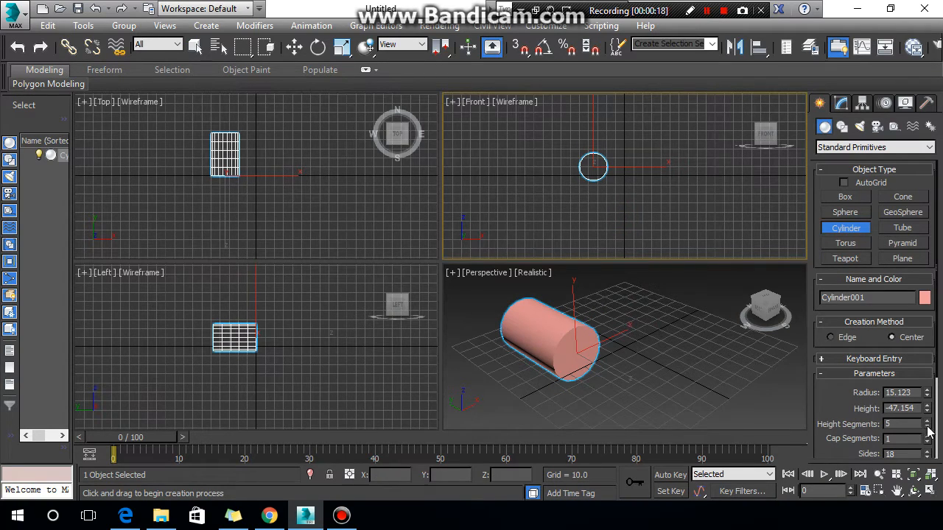
drag(927, 428, 918, 11)
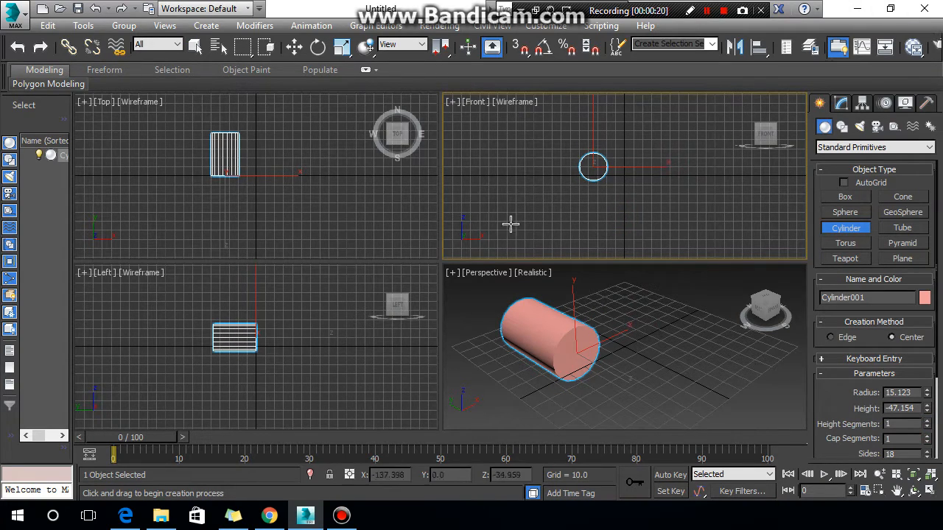
- Finish cylinder creation and convert the cylinder to an Editable Poly
right_click(562, 327)
right_click(575, 334)
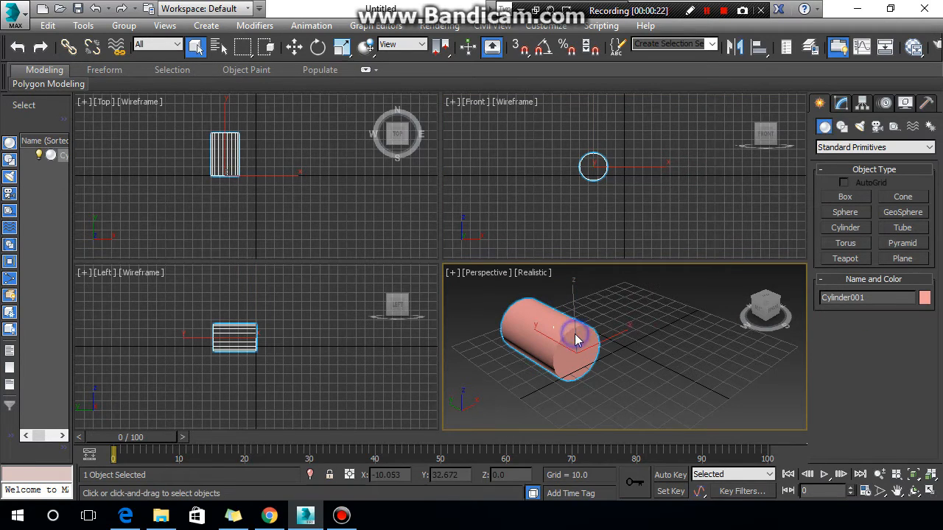
right_click(578, 335)
mouse_move(606, 477)
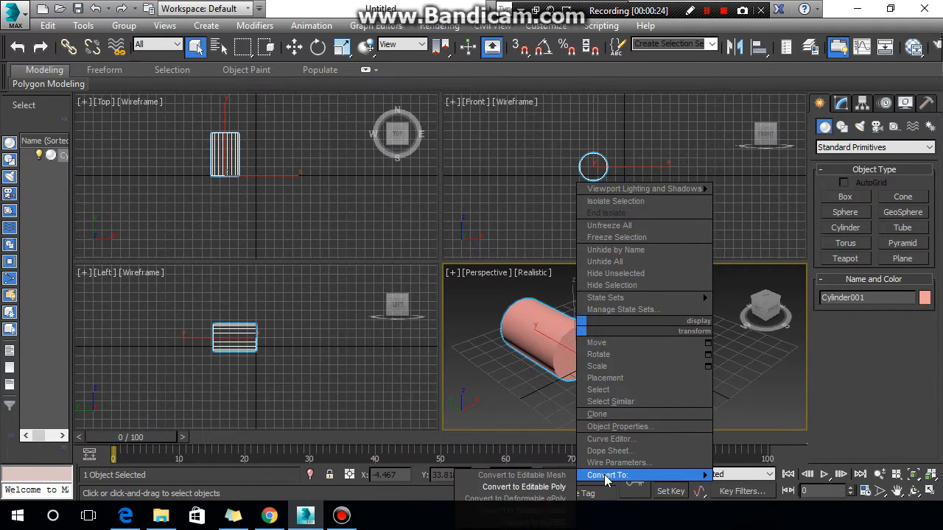
click(552, 487)
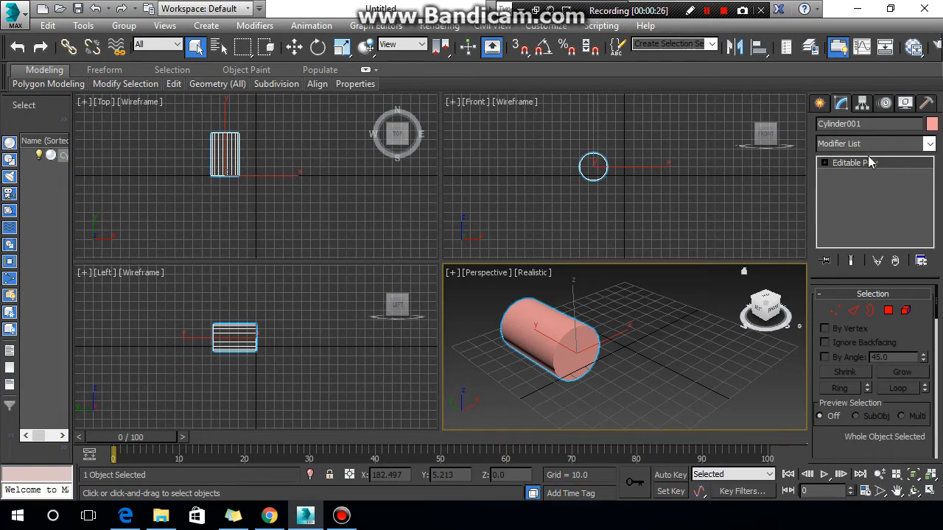
- Delete all of the cylinder's polygons except the front cap, using an inverted polygon selection
click(825, 163)
click(856, 211)
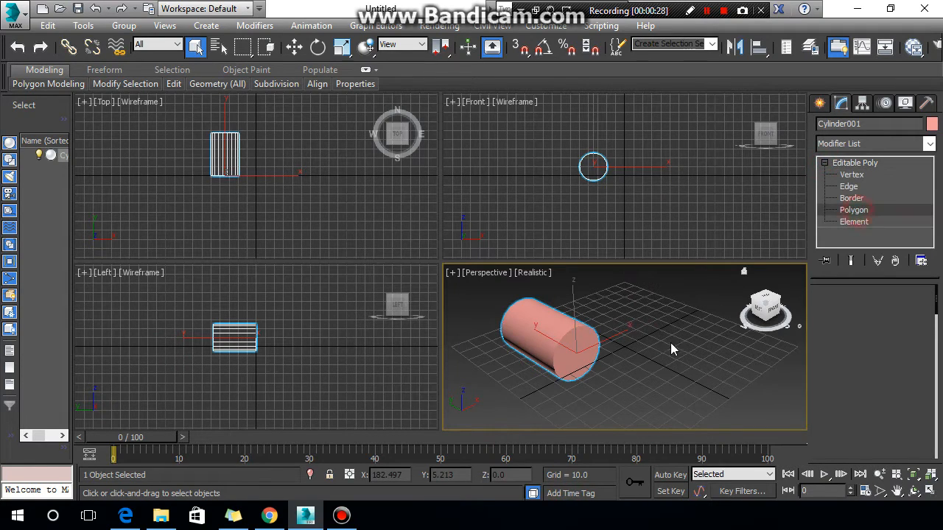
click(577, 362)
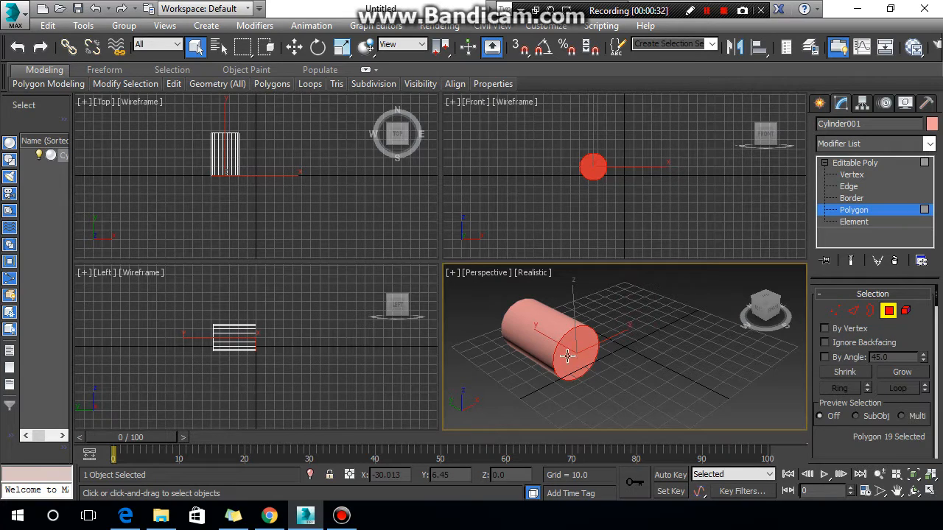
click(48, 25)
click(111, 292)
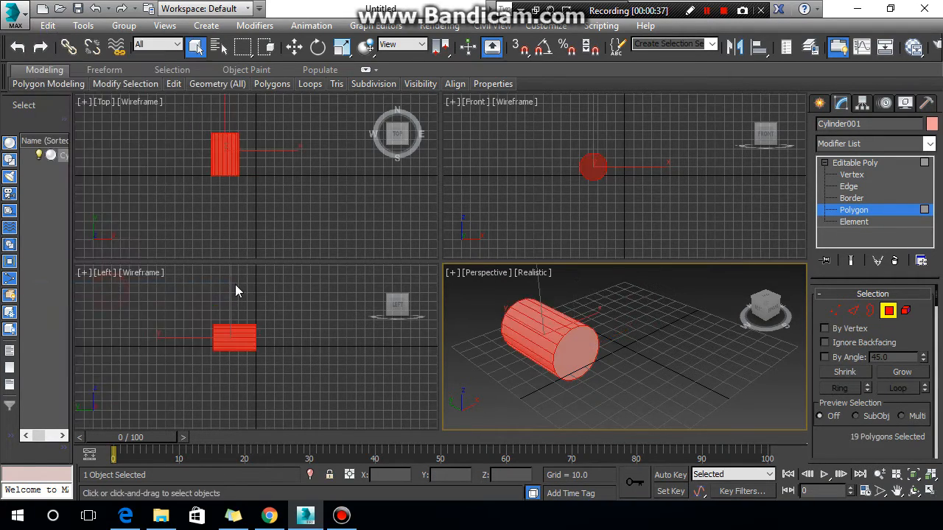
key(Delete)
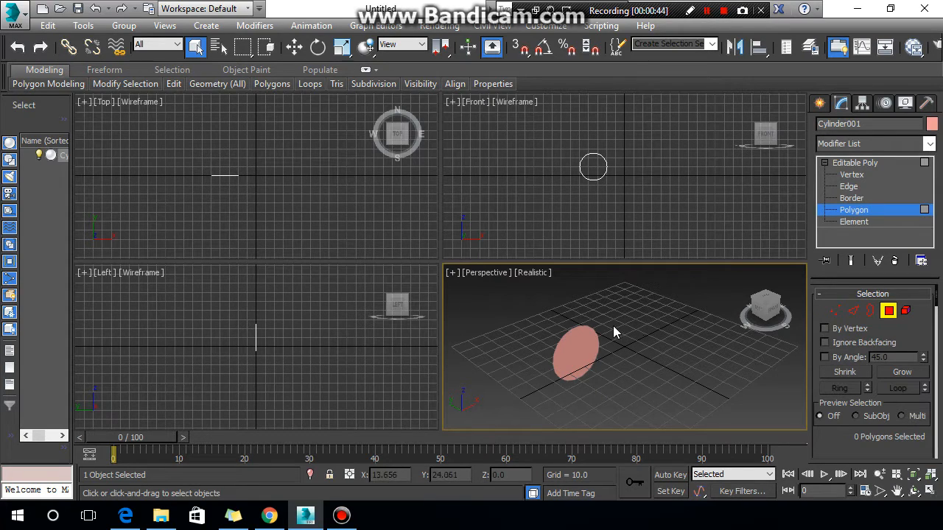
- Draw an S-curved Line spline on the ground plane in the perspective view, starting beside the disc at about X -63, Y 9
scroll(613, 328, down, 5)
middle_drag(617, 331, 631, 366)
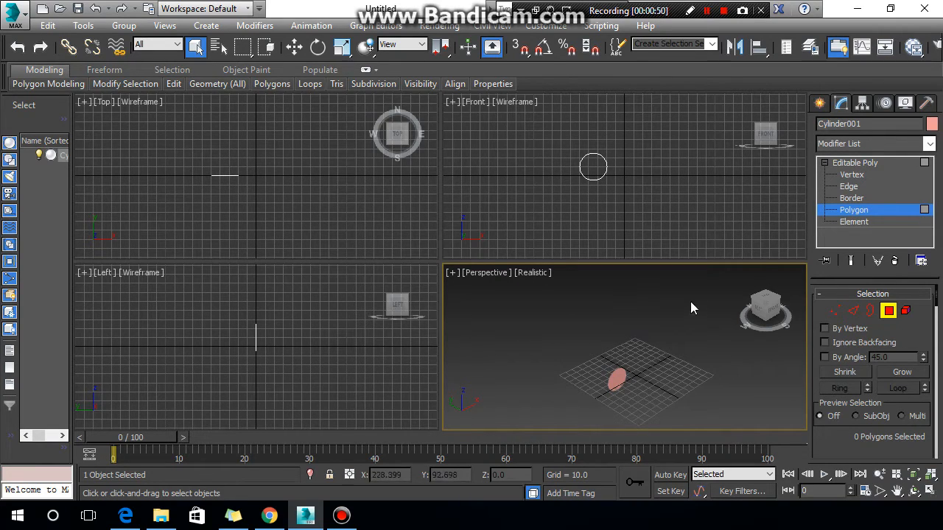
click(820, 102)
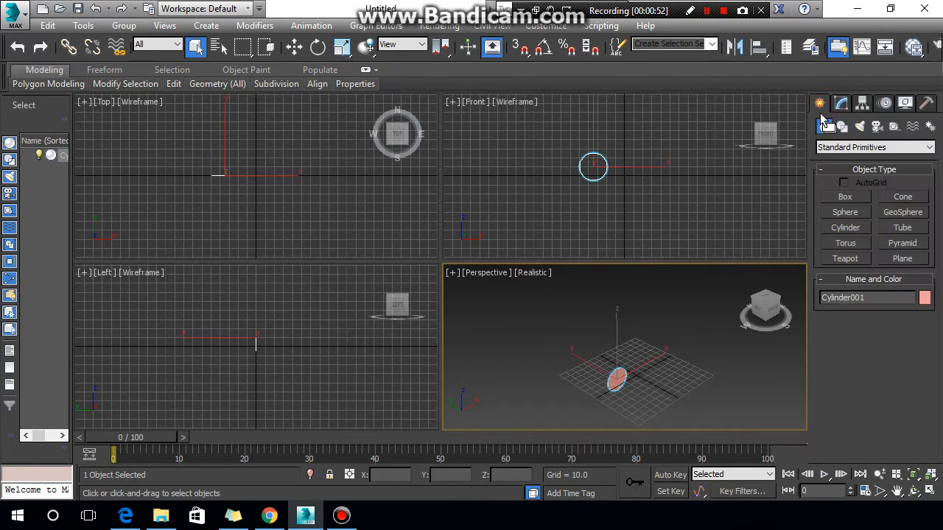
click(842, 127)
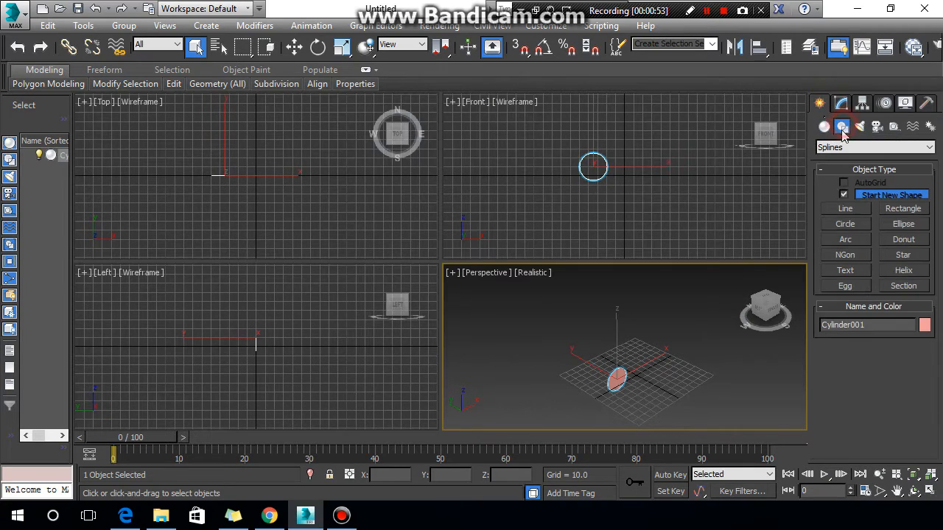
click(845, 210)
middle_drag(626, 379, 631, 380)
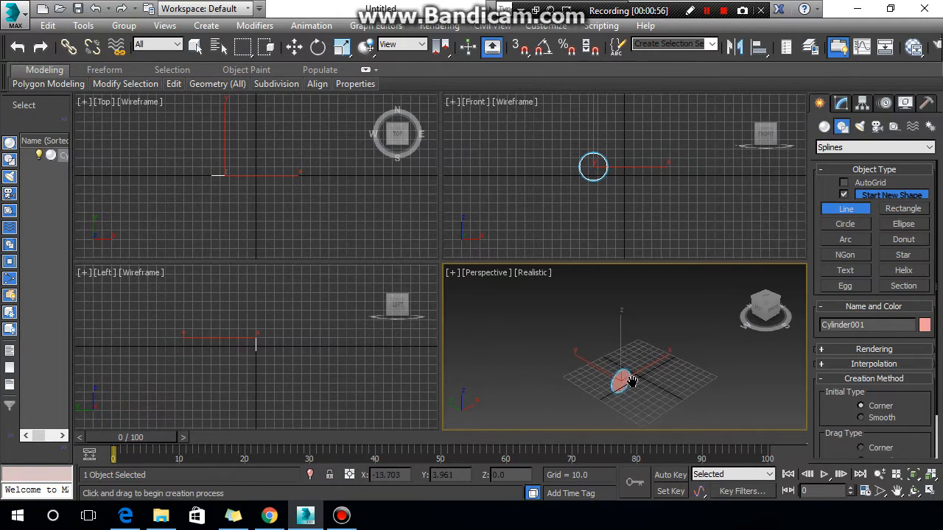
scroll(632, 381, down, 2)
scroll(646, 381, down, 2)
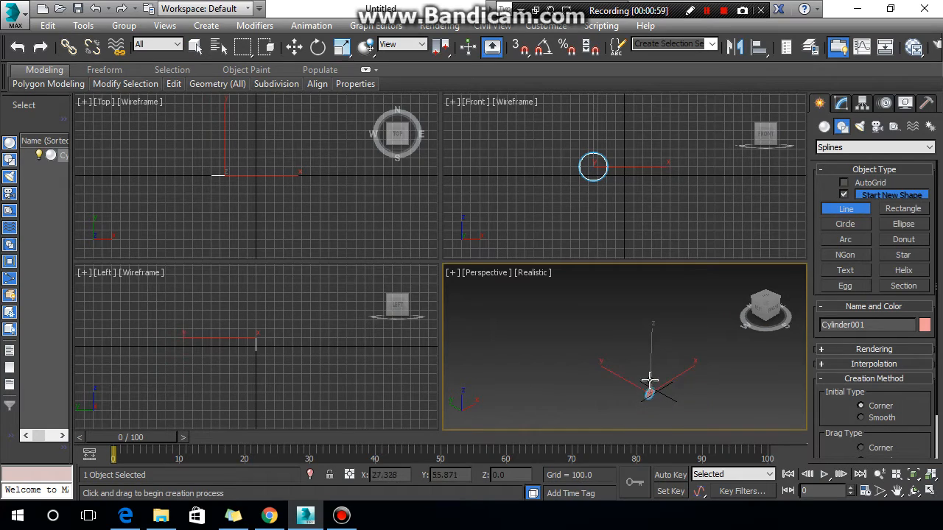
scroll(649, 381, up, 3)
middle_drag(649, 381, 627, 372)
scroll(636, 365, down, 3)
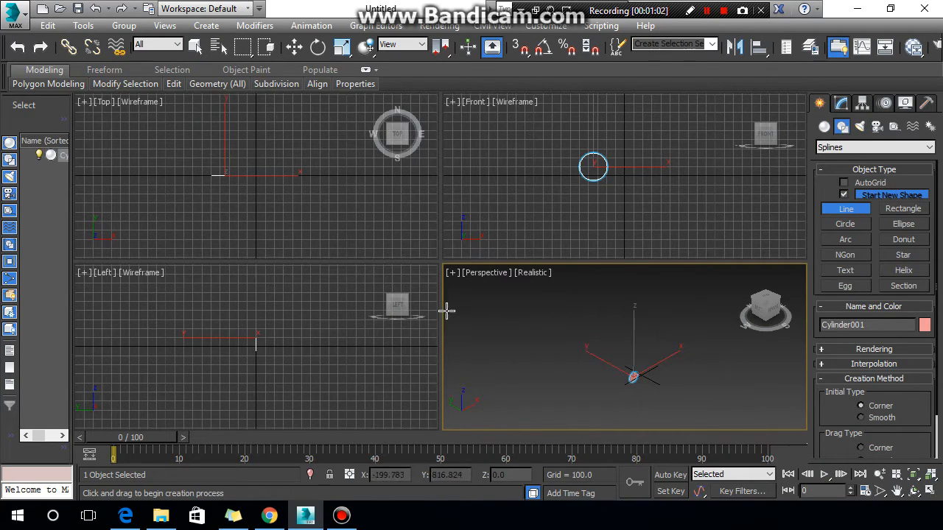
scroll(636, 379, up, 3)
middle_drag(636, 379, 677, 391)
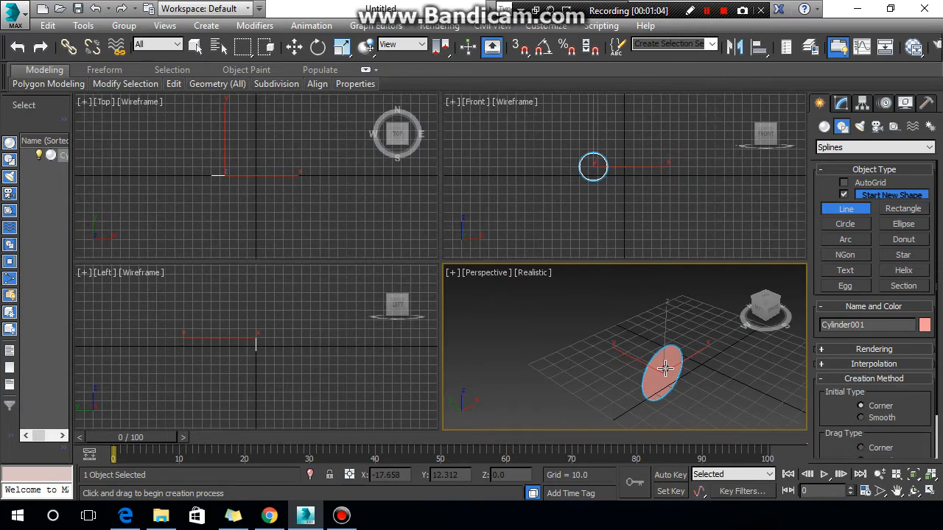
scroll(631, 400, down, 3)
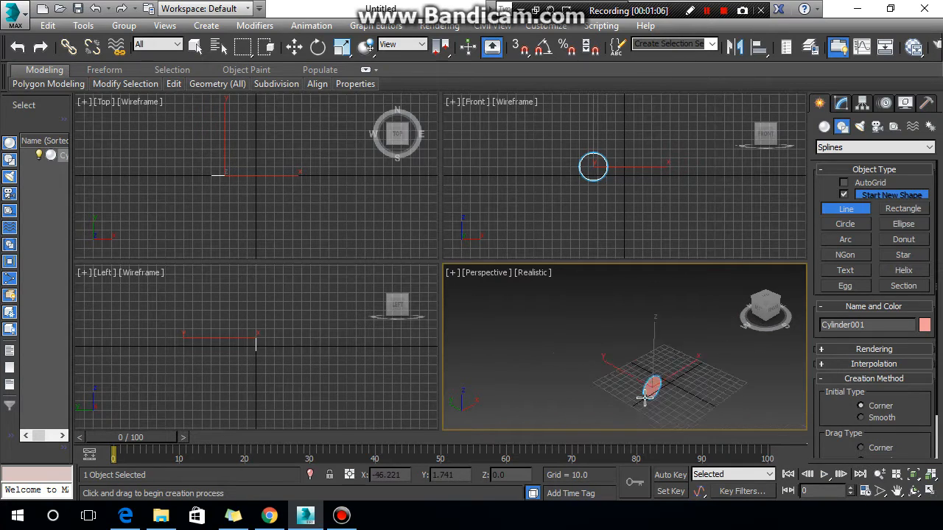
click(639, 400)
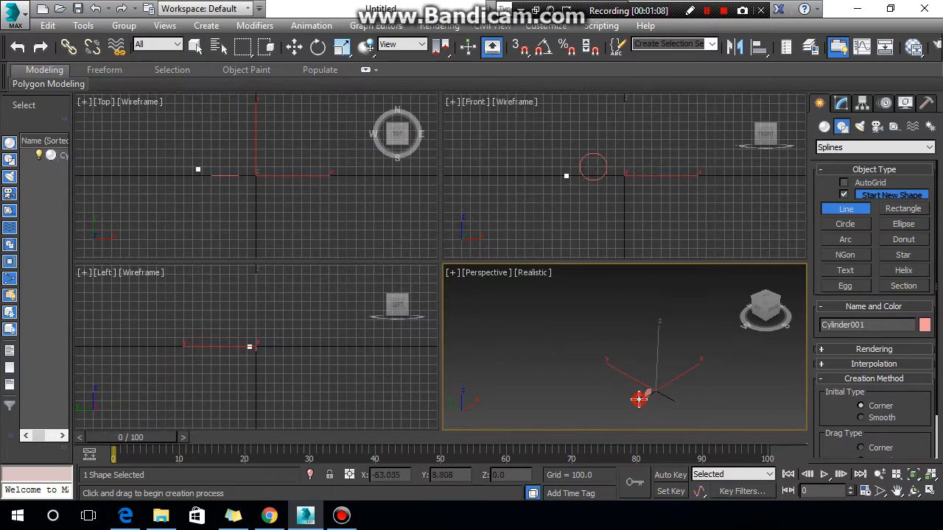
drag(588, 374, 573, 345)
click(560, 329)
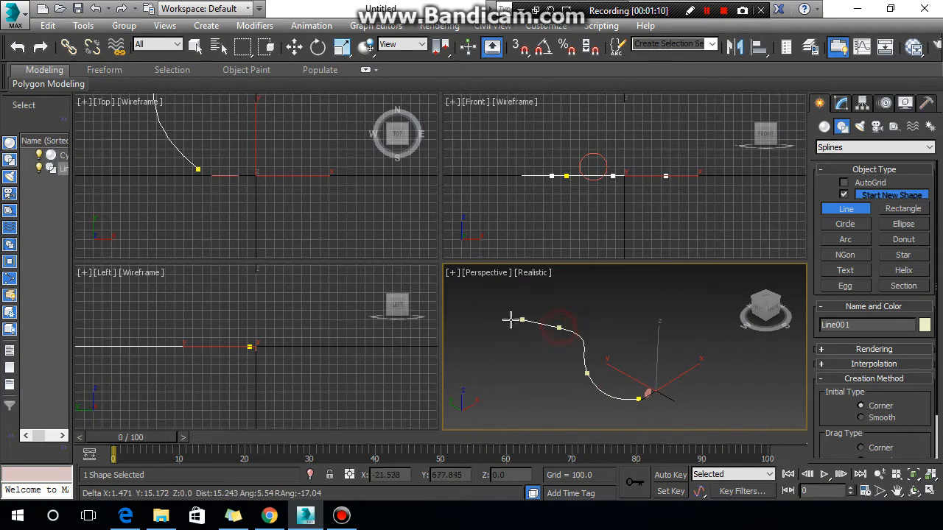
click(445, 292)
right_click(440, 279)
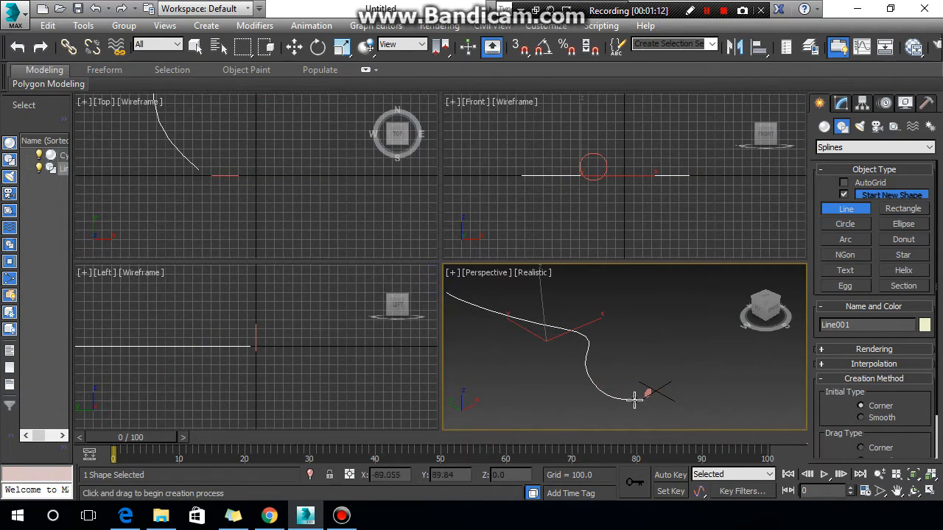
scroll(687, 386, up, 2)
scroll(688, 385, up, 2)
middle_drag(688, 385, 732, 368)
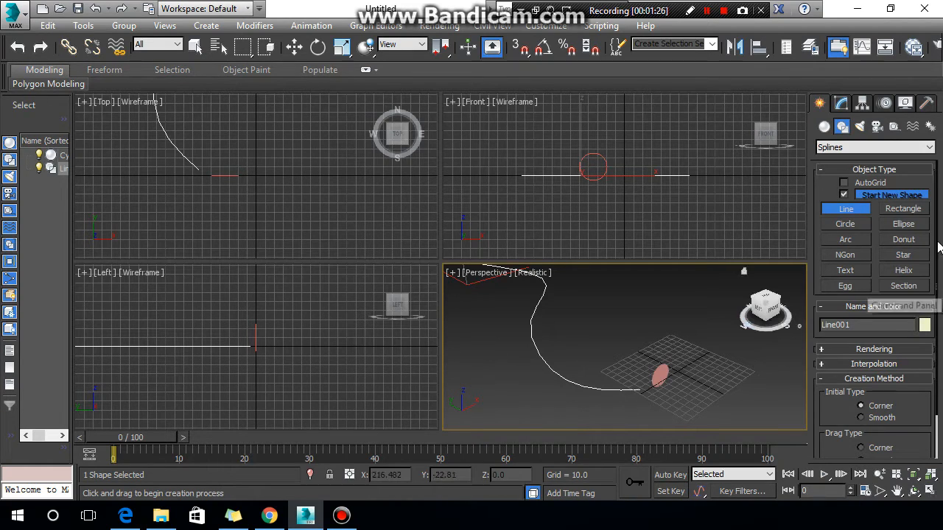
click(853, 211)
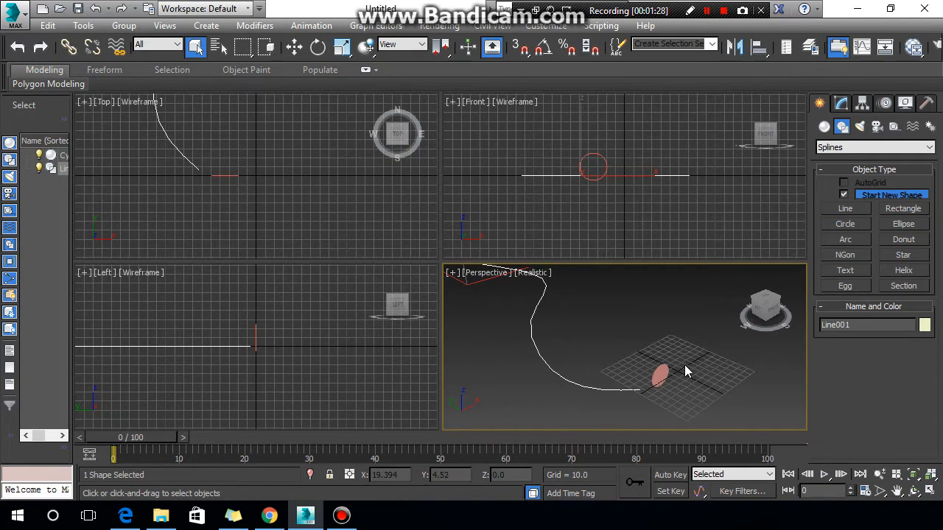
- Select the disc, maximize the perspective view and select the disc's face at polygon level
click(657, 374)
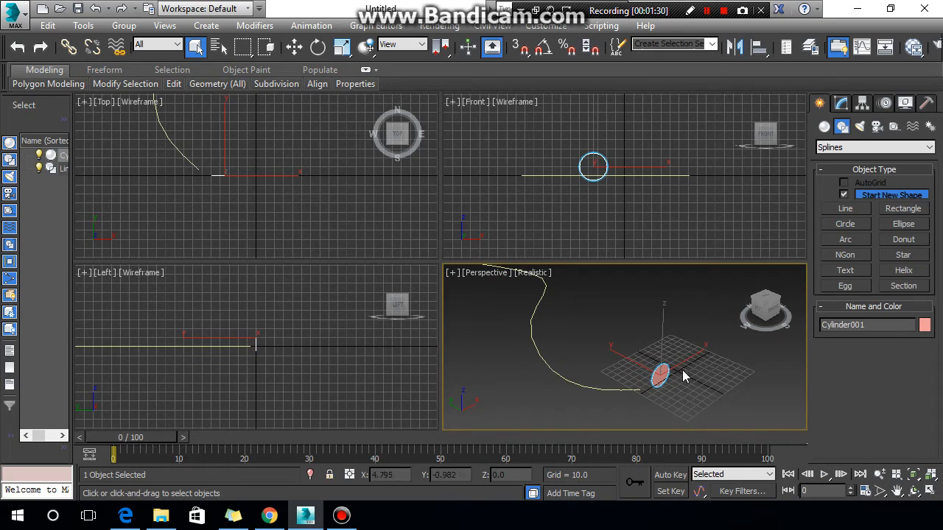
click(930, 491)
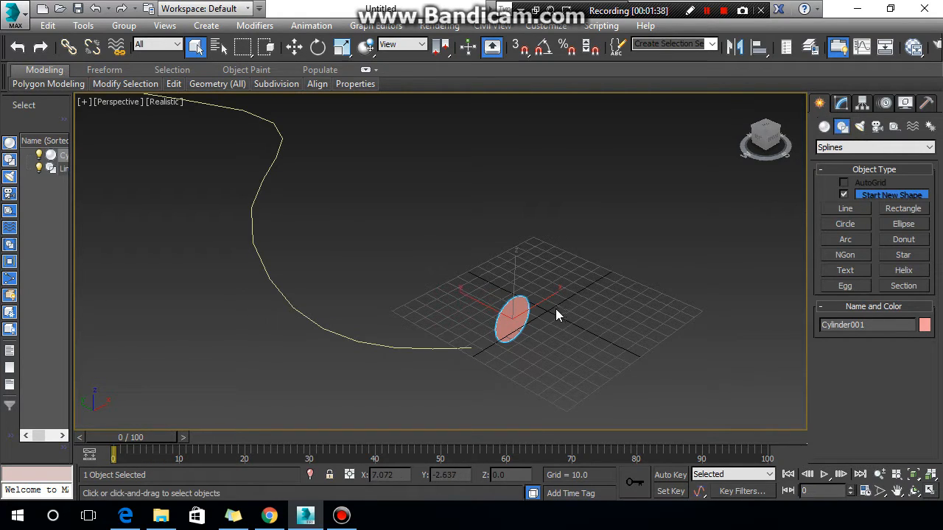
click(843, 104)
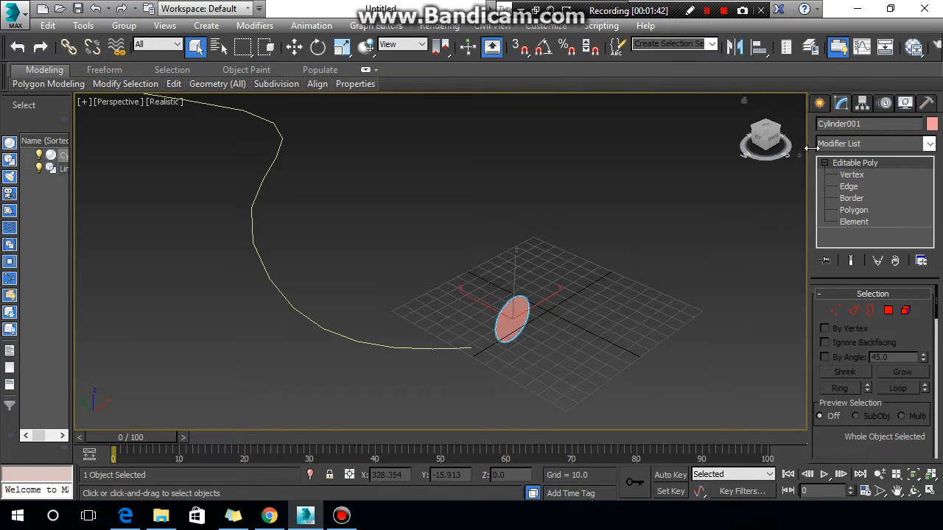
click(853, 211)
click(513, 318)
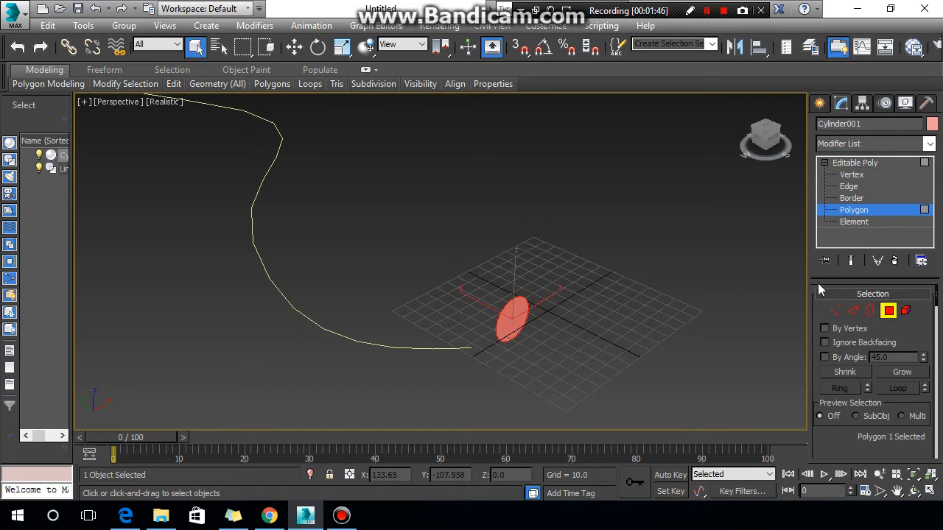
- Extrude the disc's polygon along the spline, picking the curved line as the path and keeping the settings clear of the model
drag(802, 283, 774, 281)
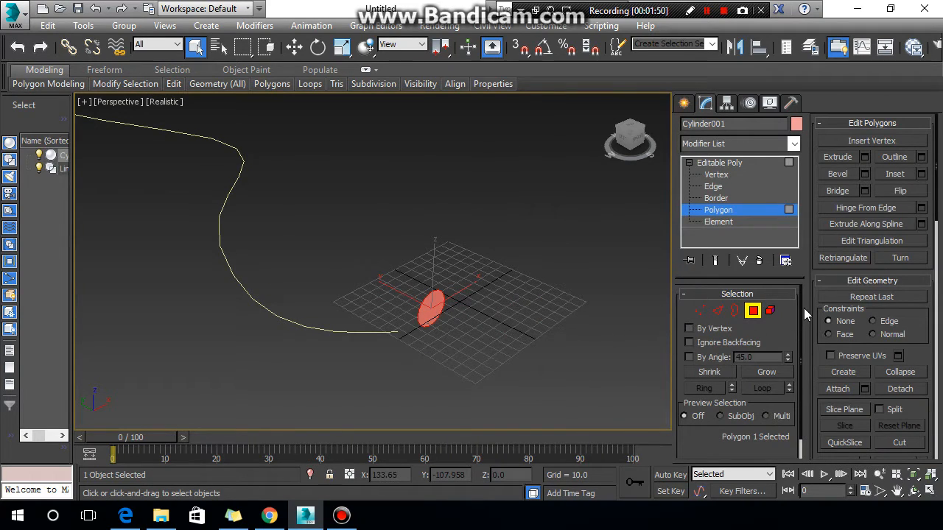
click(921, 225)
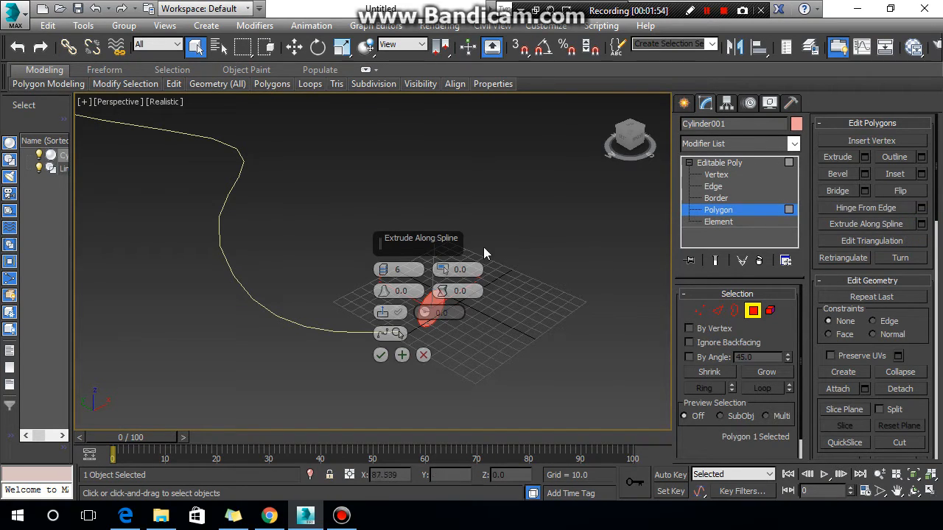
drag(422, 246, 599, 210)
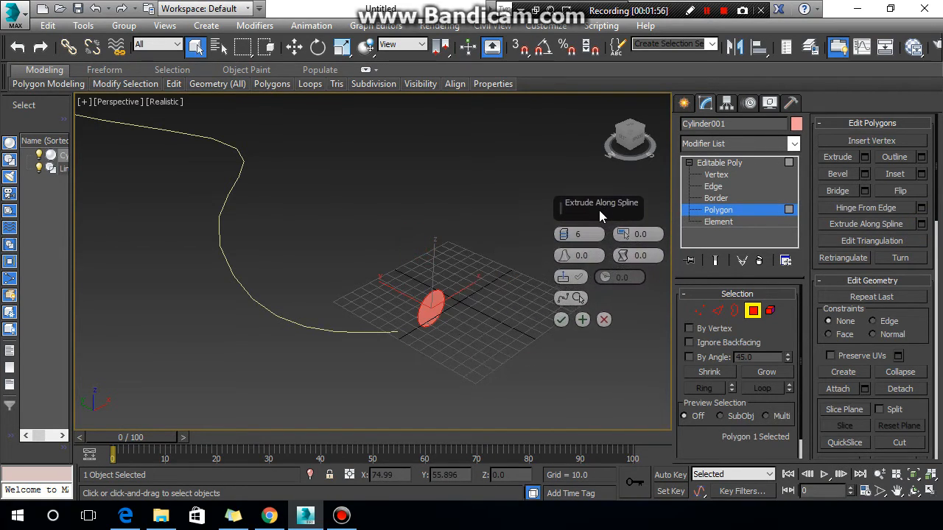
click(577, 298)
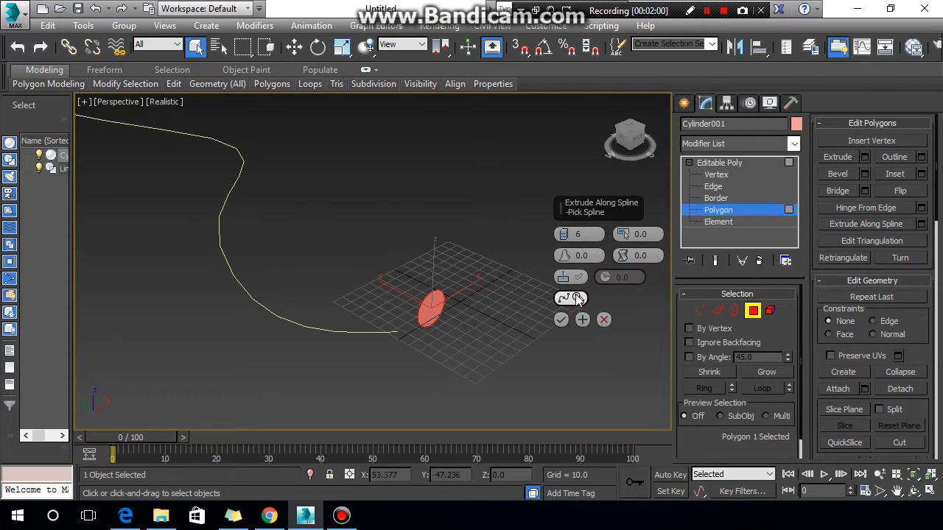
click(277, 316)
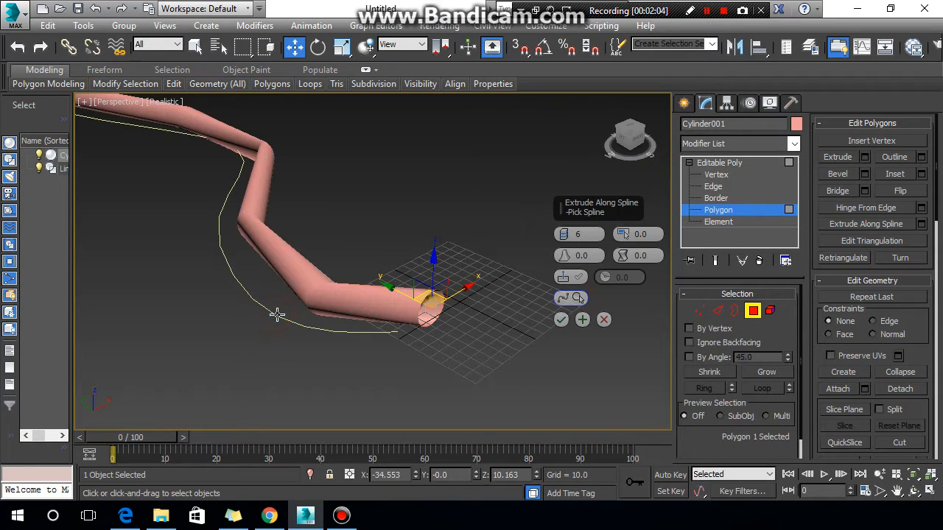
- Set the spline extrusion's segments to 43 and display the perspective view in wireframe
middle_drag(334, 190, 500, 387)
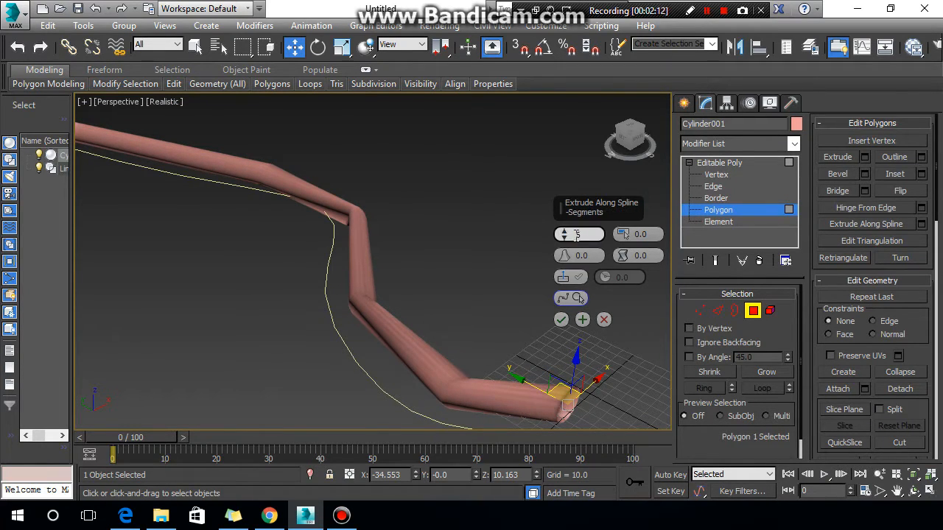
drag(564, 235, 580, 129)
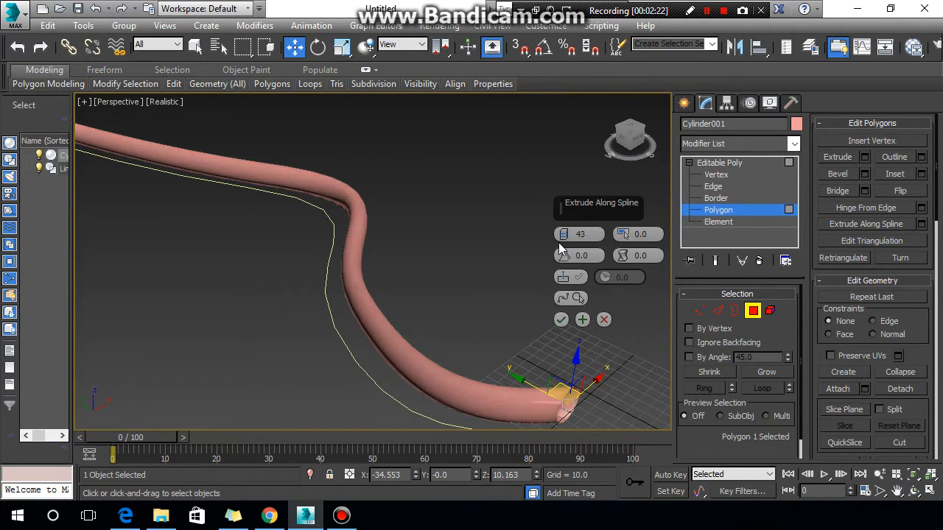
key(F3)
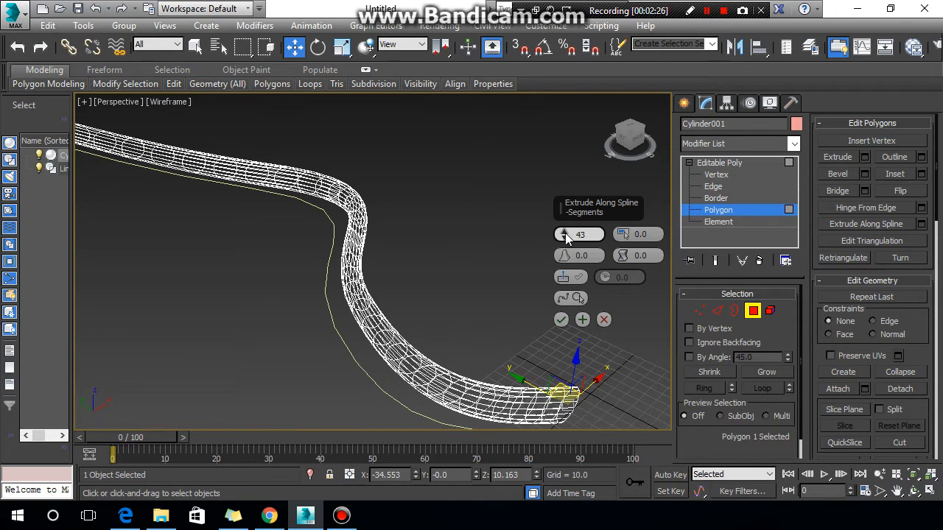
- Set the spline extrusion's segments to 28 and its taper to 0.0, and accept the extrusion
drag(565, 234, 573, 413)
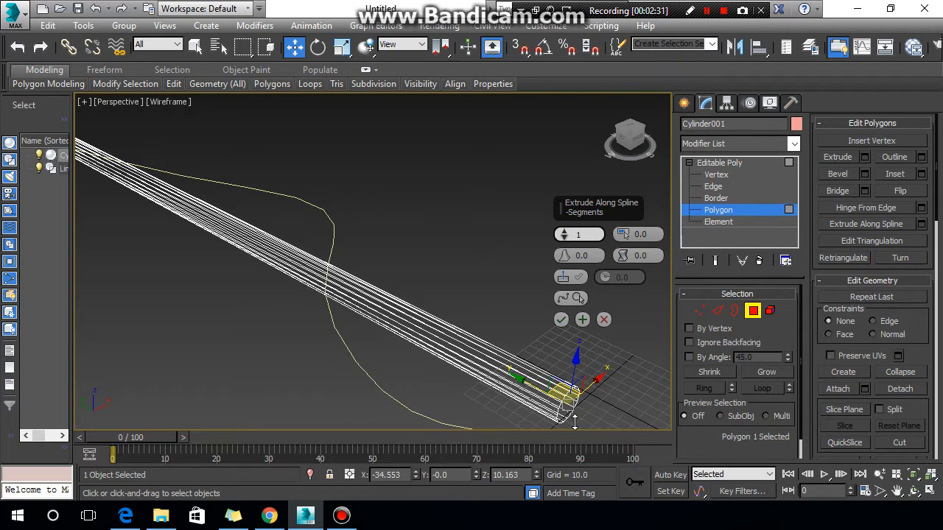
drag(576, 411, 579, 285)
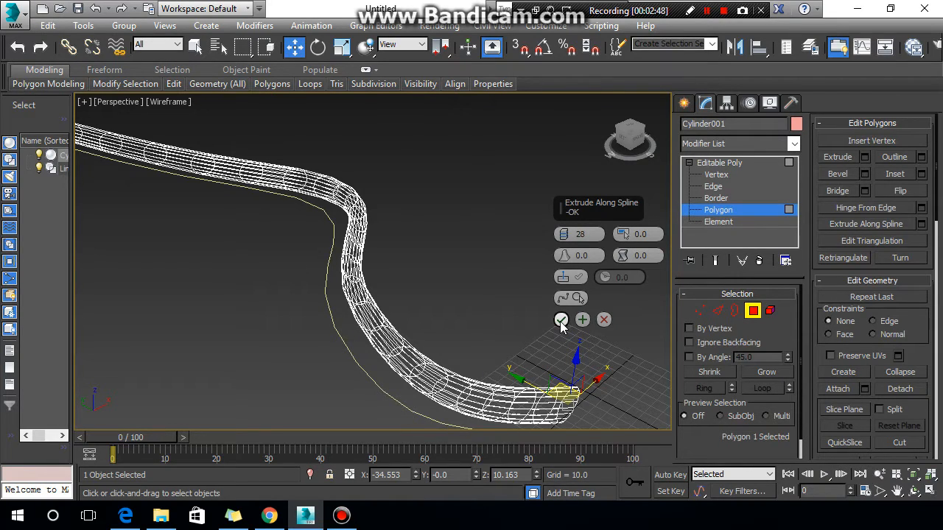
mouse_move(562, 256)
mouse_down()
mouse_move(564, 236)
mouse_move(554, 264)
mouse_up()
text(0)
key(Return)
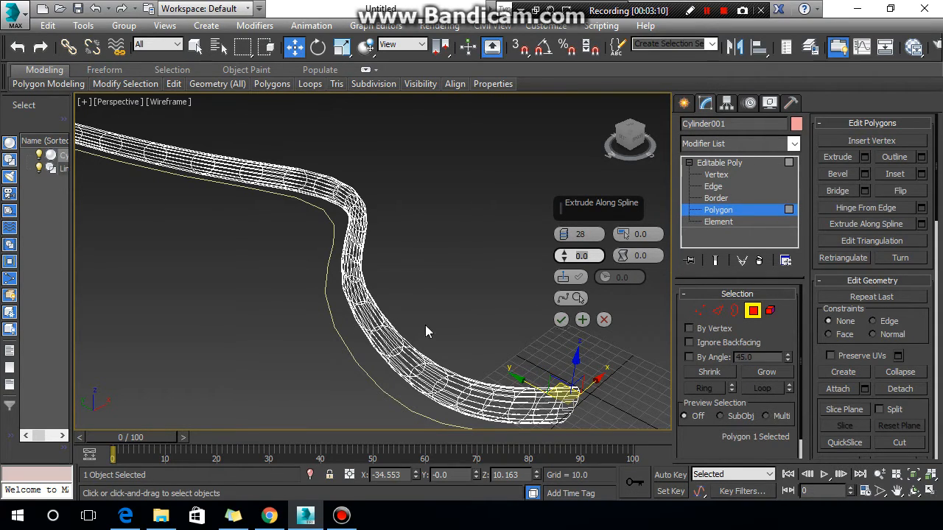
click(562, 321)
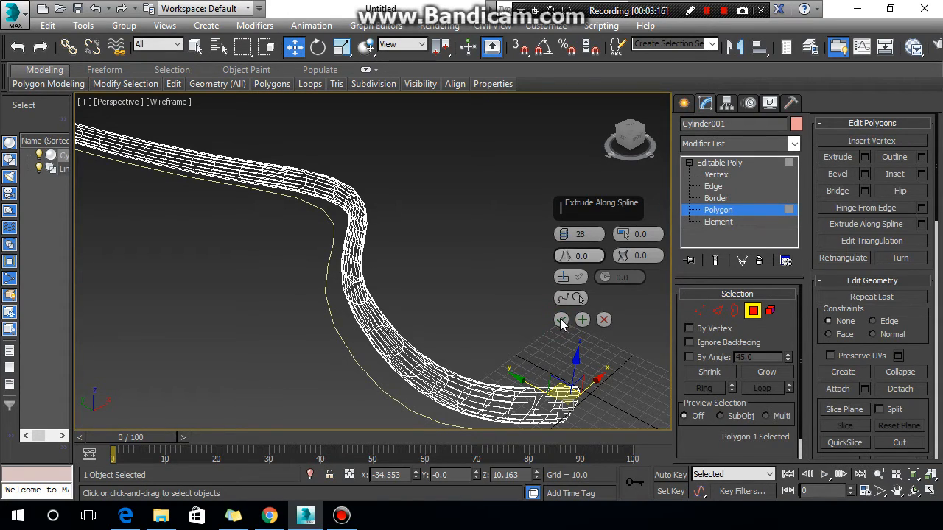
click(560, 321)
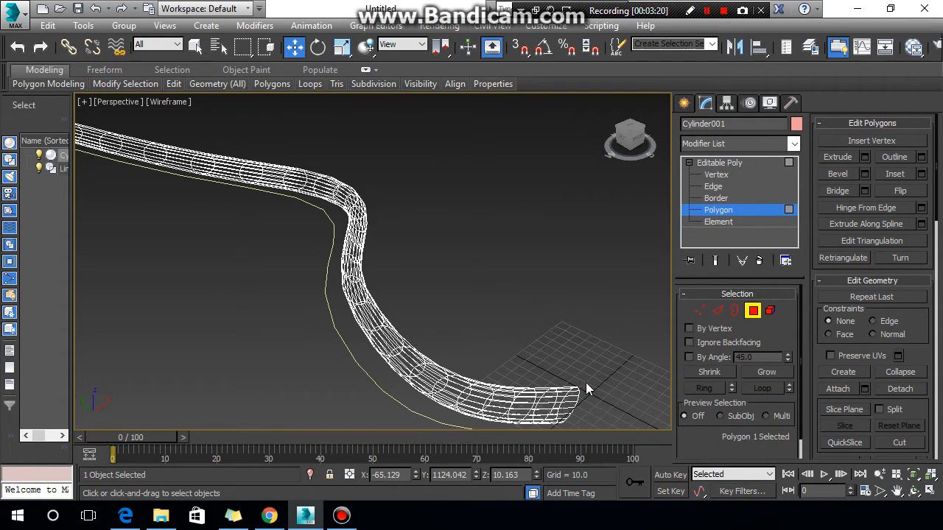
- Create a Free camera in the front view just below the pipe, at about X 19.5, Z -46.5
middle_drag(586, 382, 558, 356)
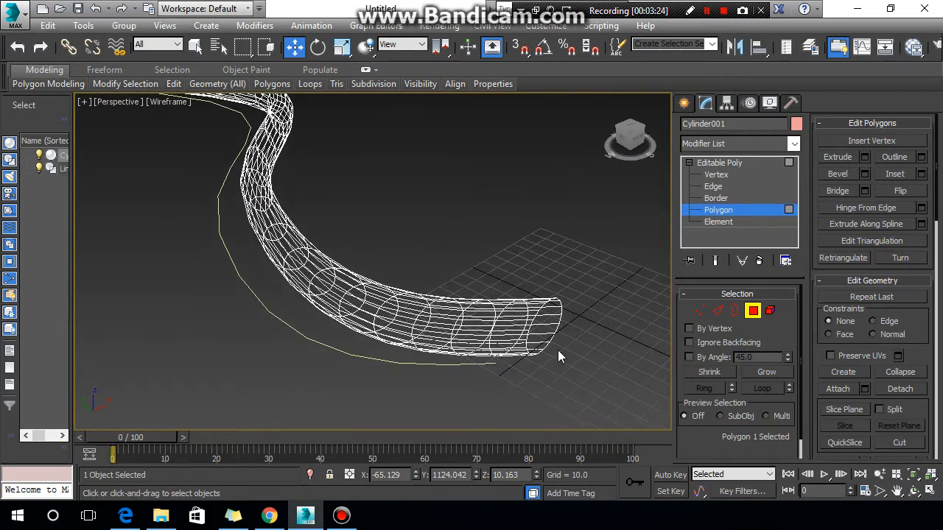
click(685, 106)
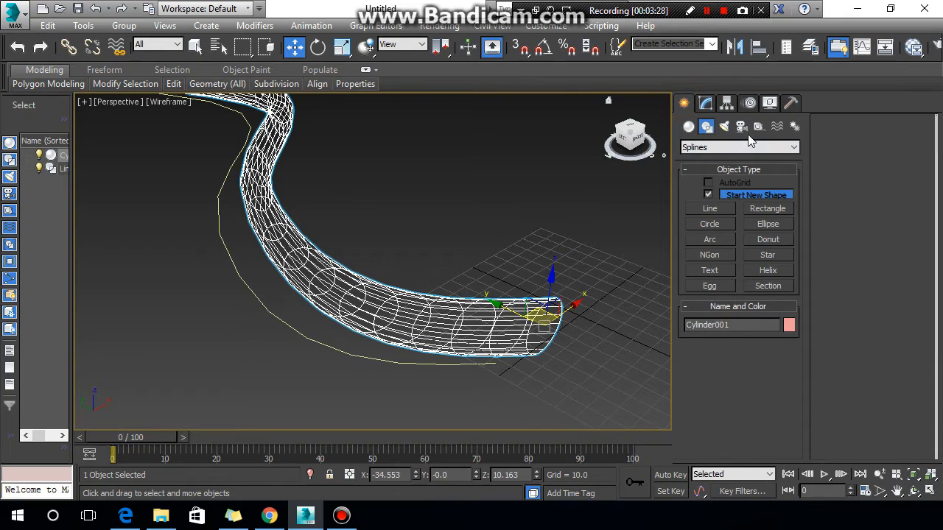
click(741, 127)
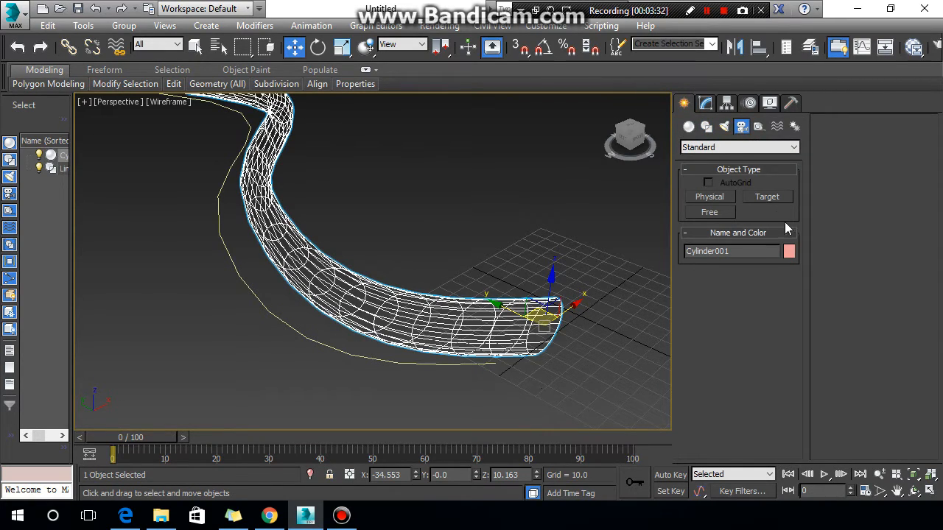
click(714, 213)
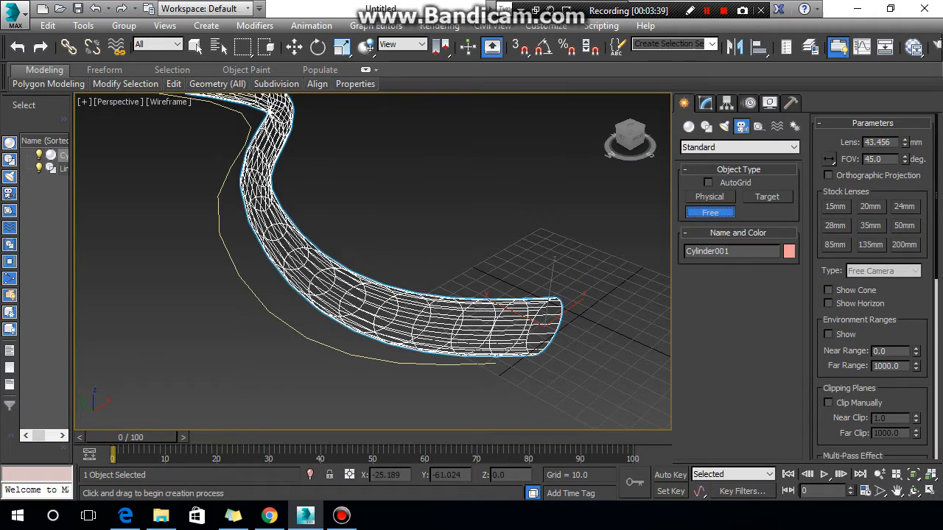
click(931, 492)
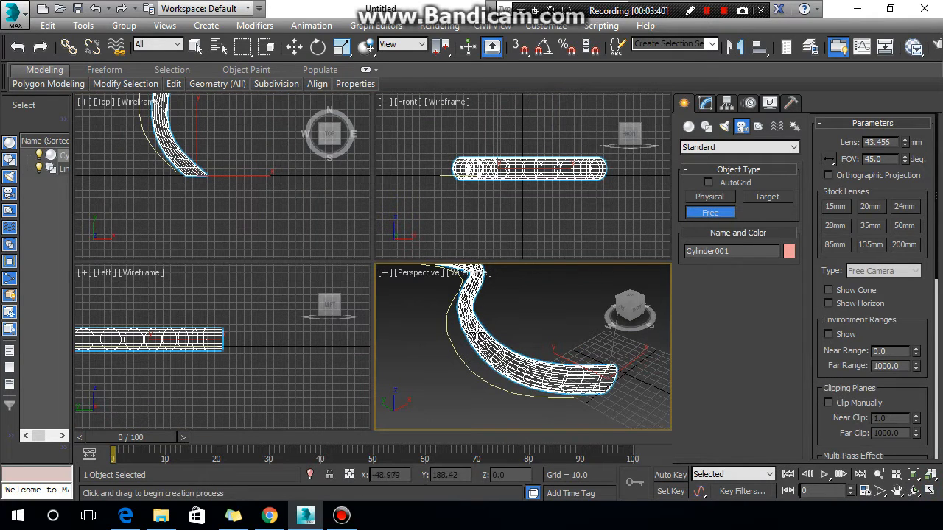
click(538, 210)
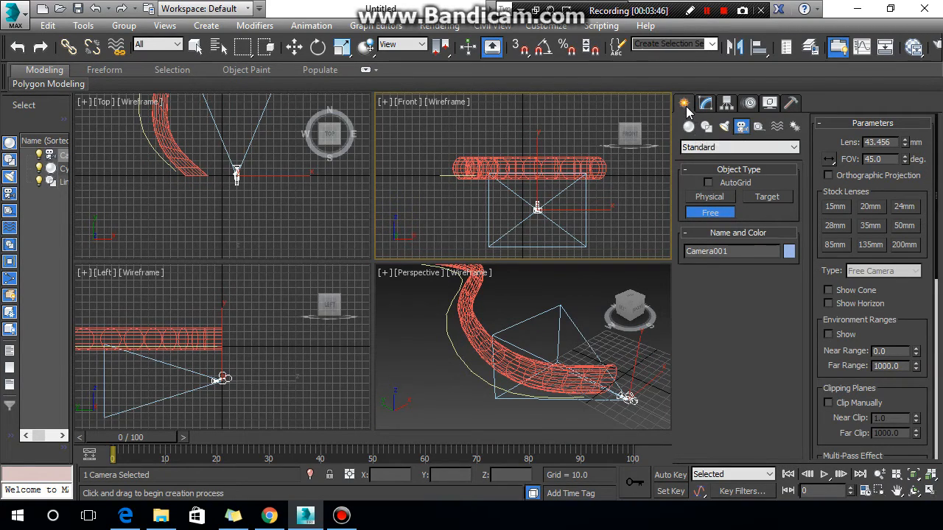
- Assign a Path Constraint as the camera's position controller
click(750, 104)
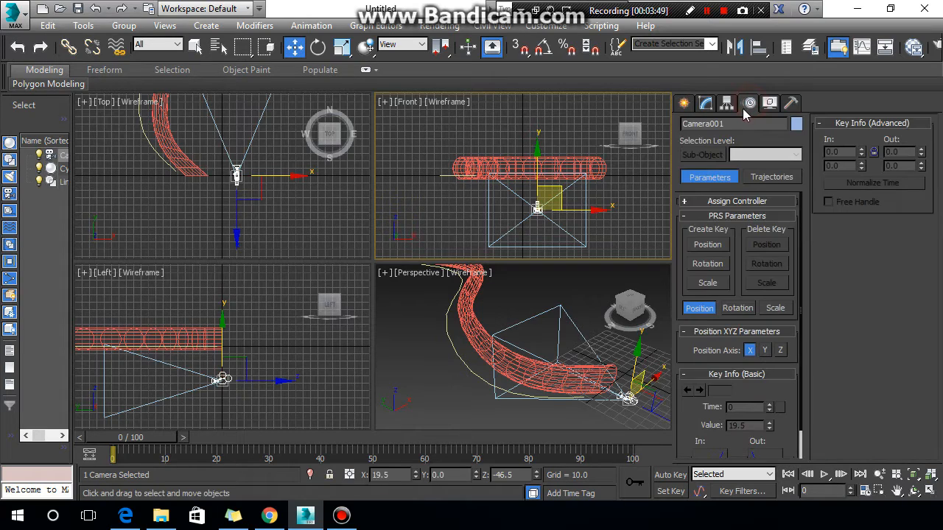
click(707, 244)
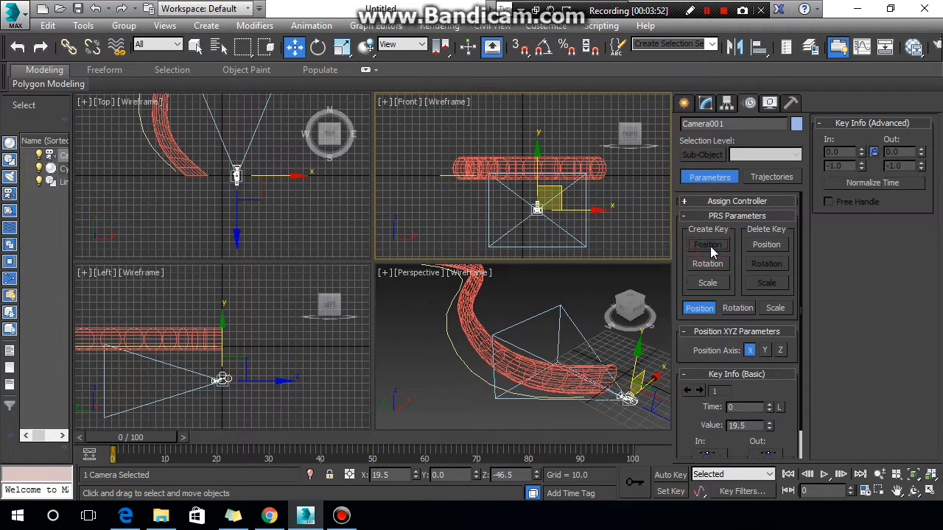
click(770, 246)
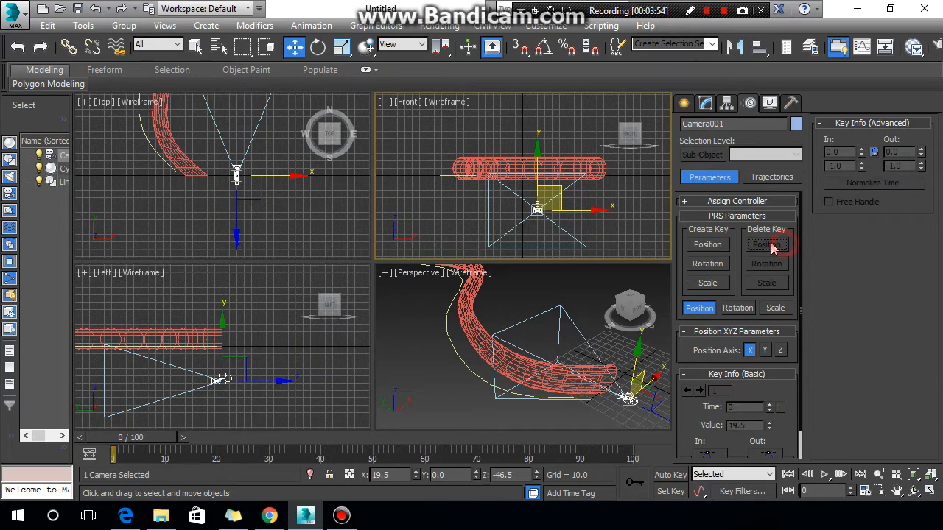
click(685, 202)
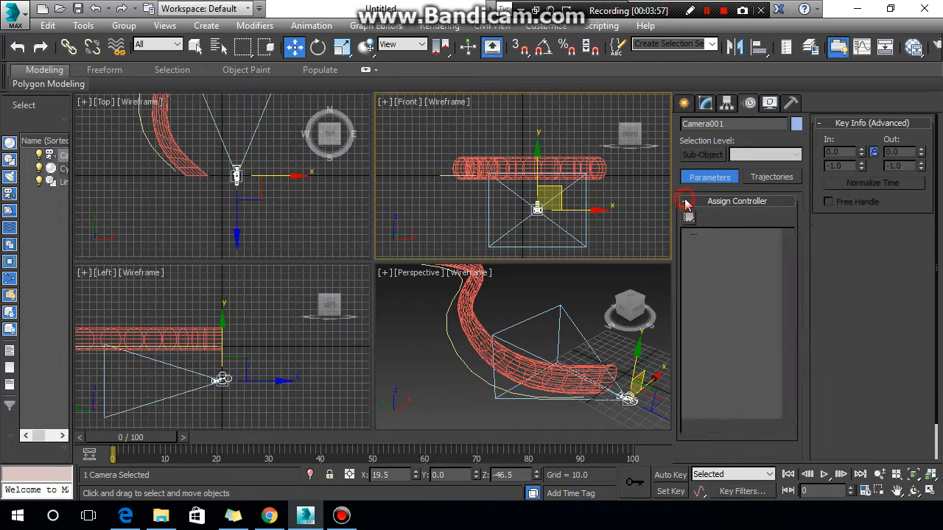
click(731, 247)
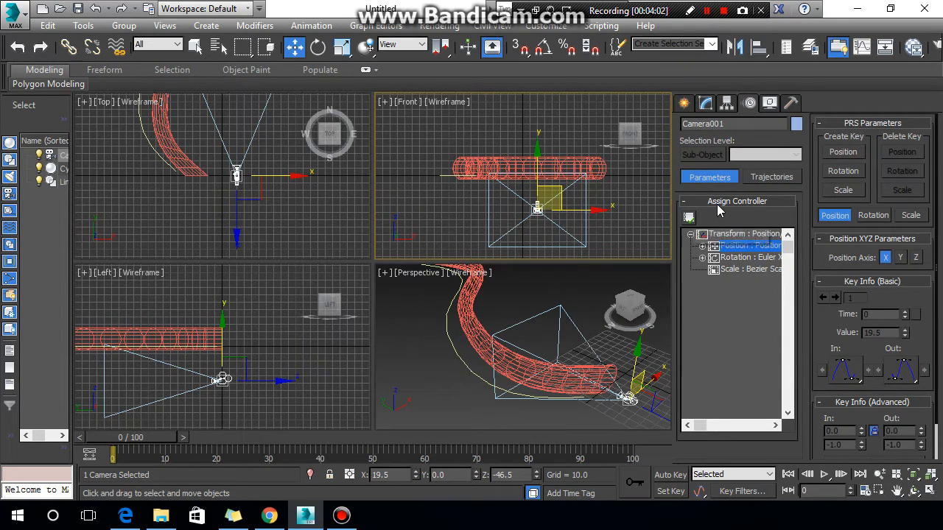
click(689, 218)
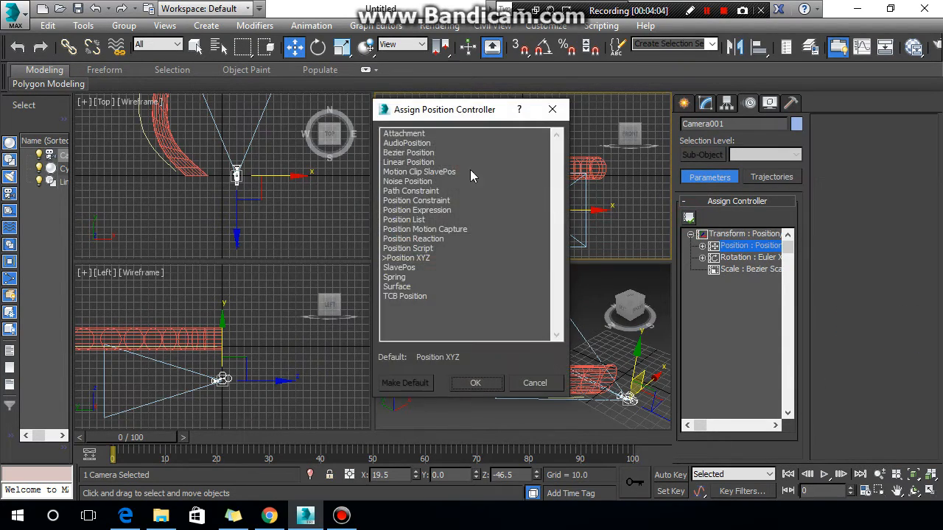
drag(469, 119, 214, 135)
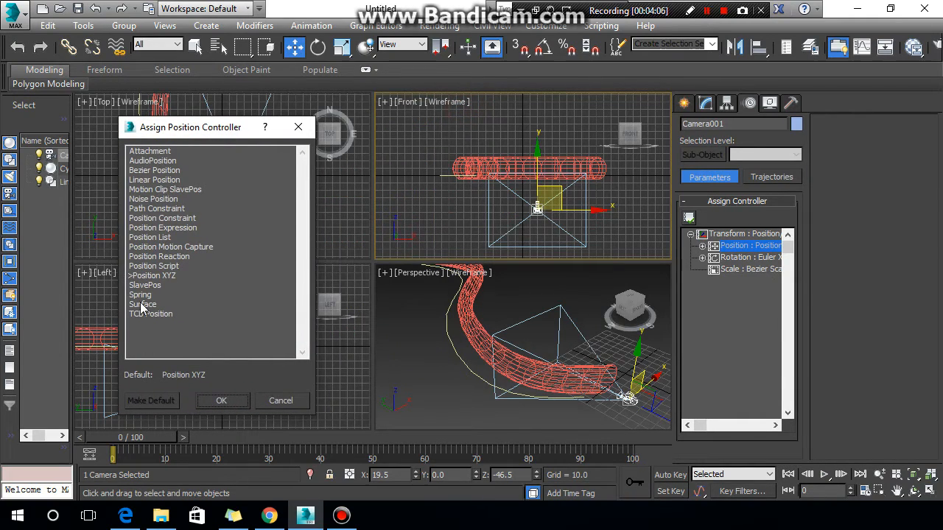
click(159, 210)
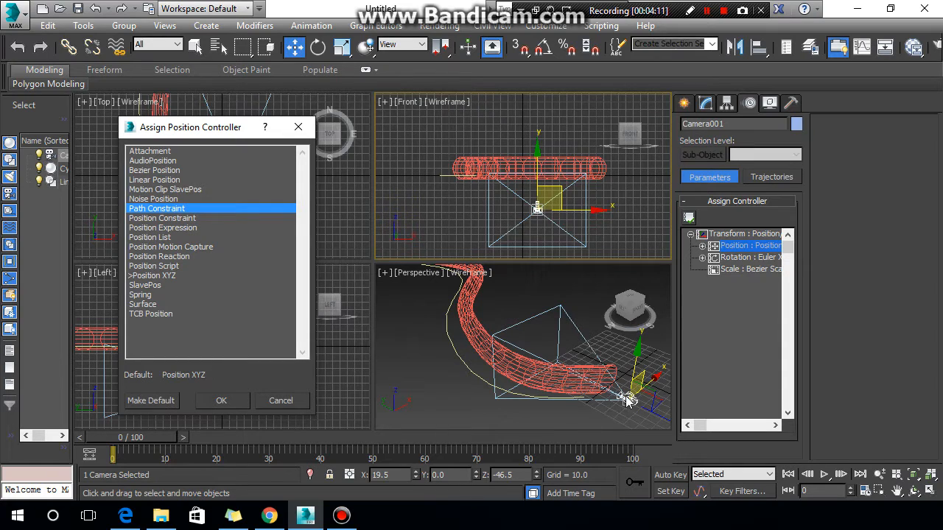
click(221, 402)
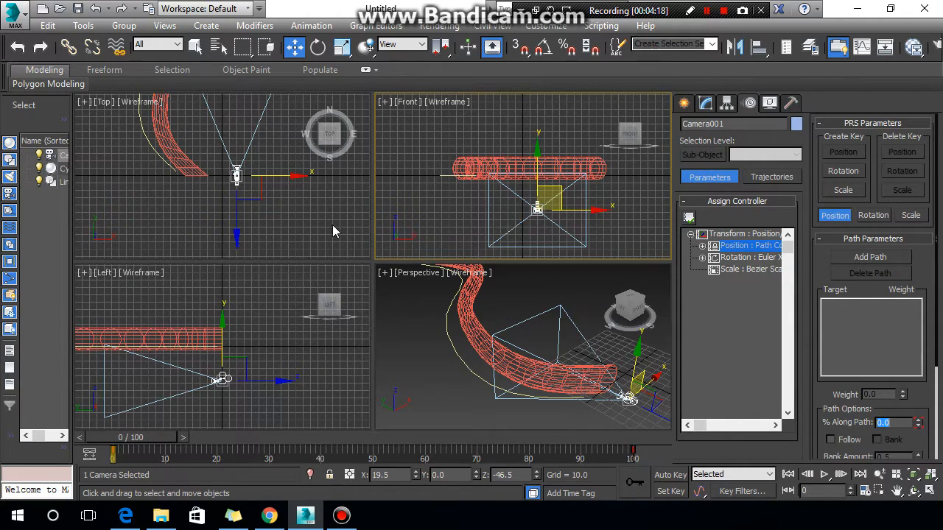
- Switch the front viewport to the view through Camera001
click(409, 103)
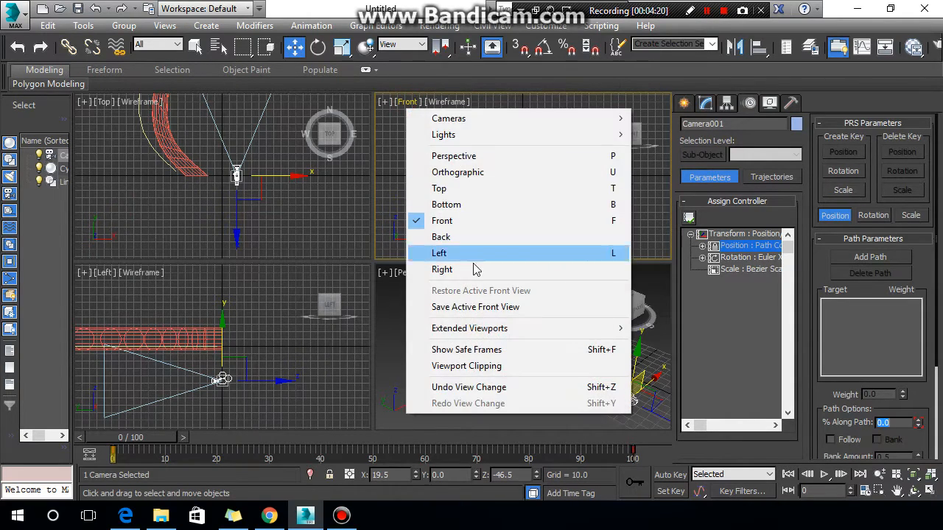
mouse_move(479, 119)
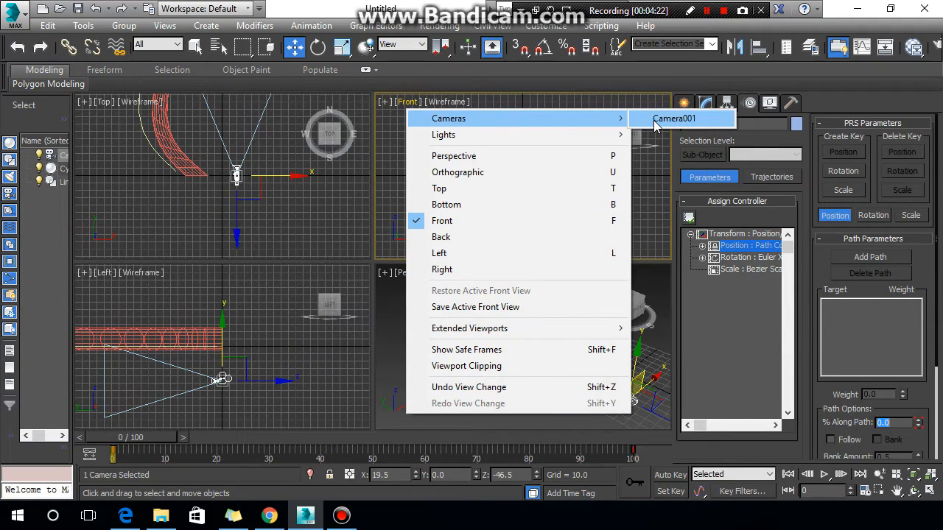
click(655, 123)
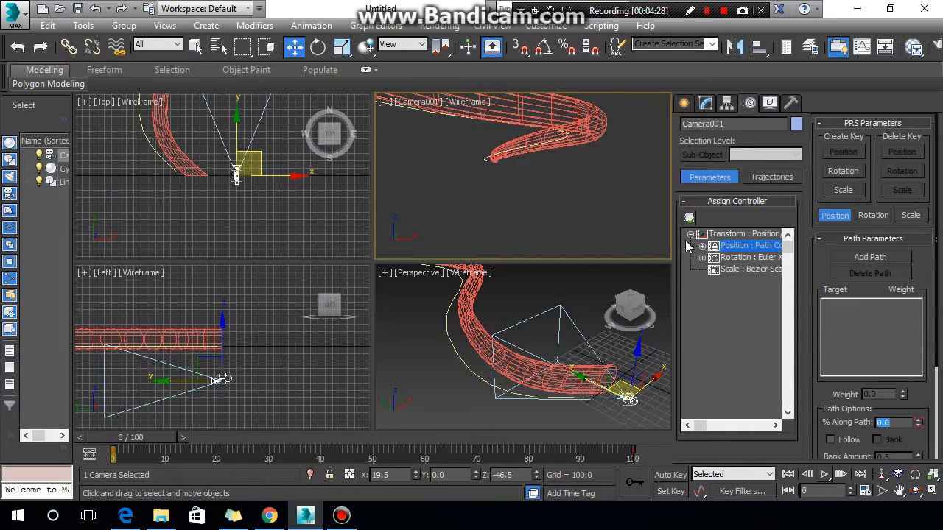
- Reassign the Path Constraint to the camera's position and add the curved line as its path
click(705, 104)
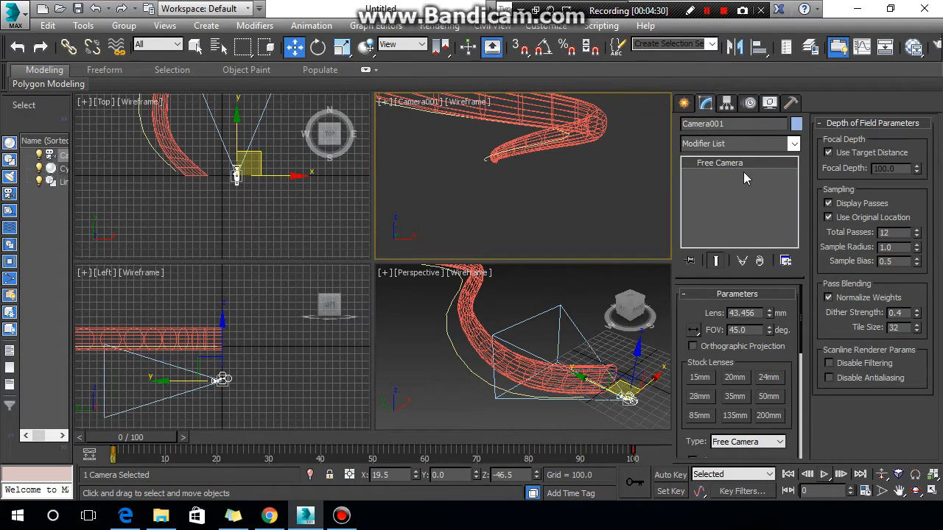
click(750, 103)
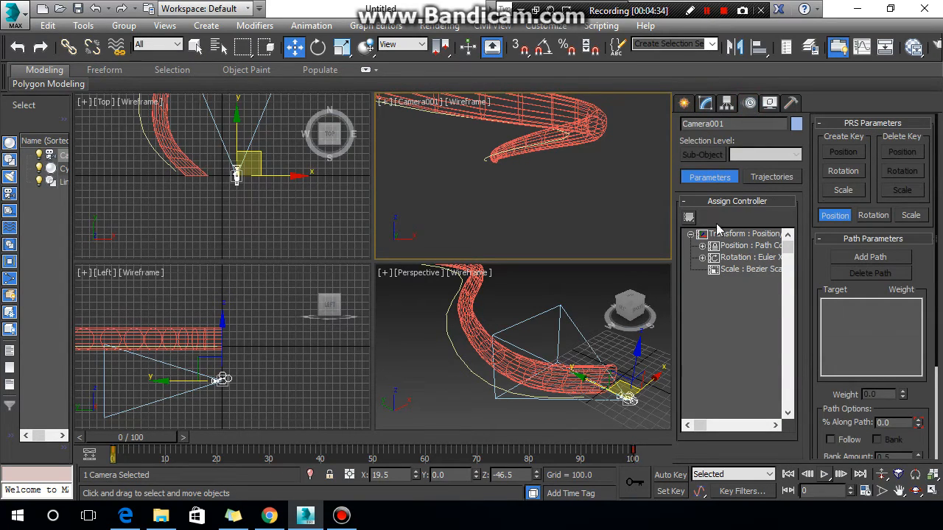
click(719, 248)
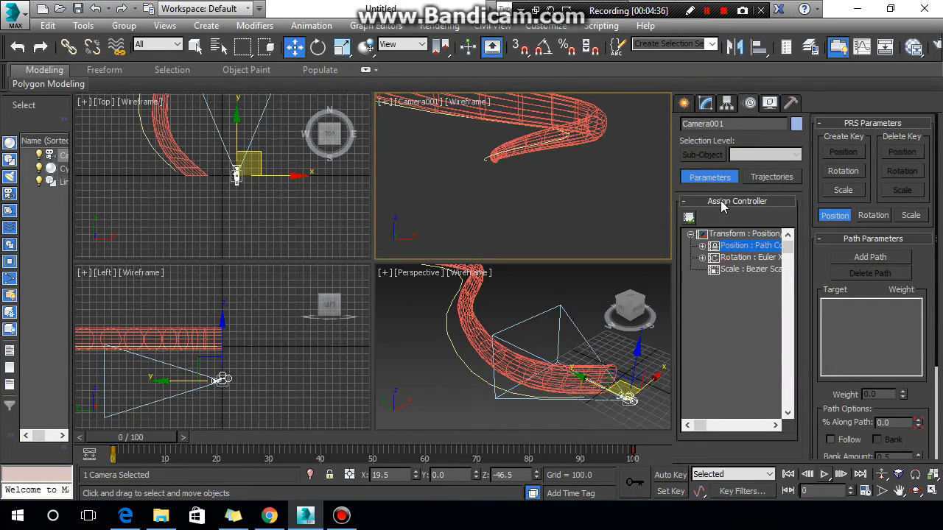
click(689, 217)
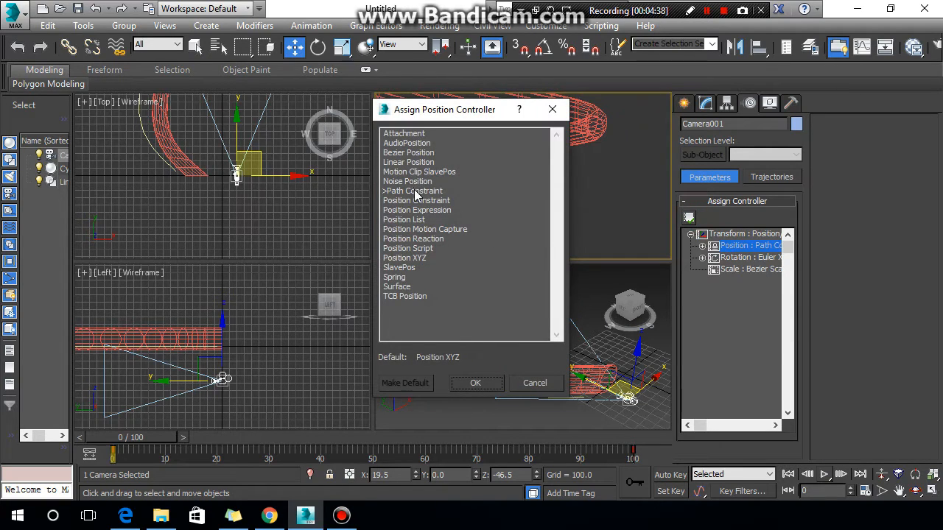
click(416, 193)
click(475, 384)
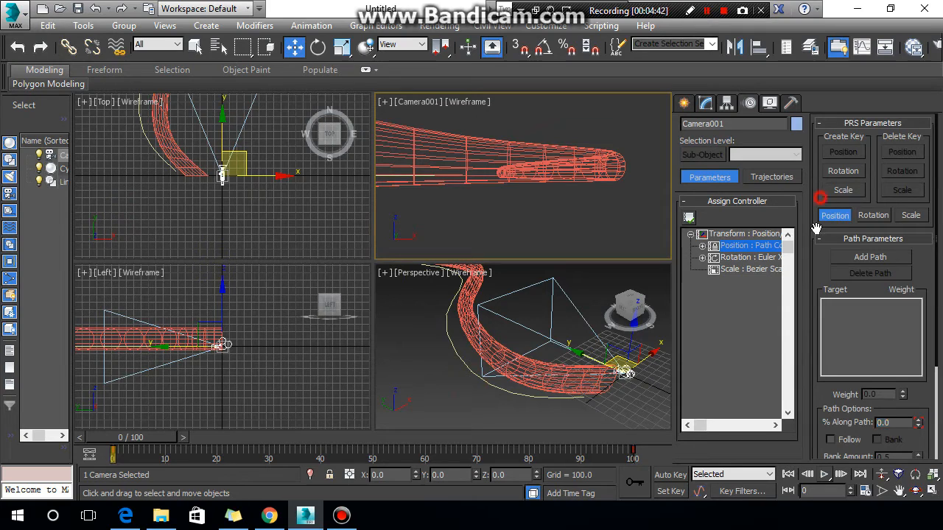
click(854, 260)
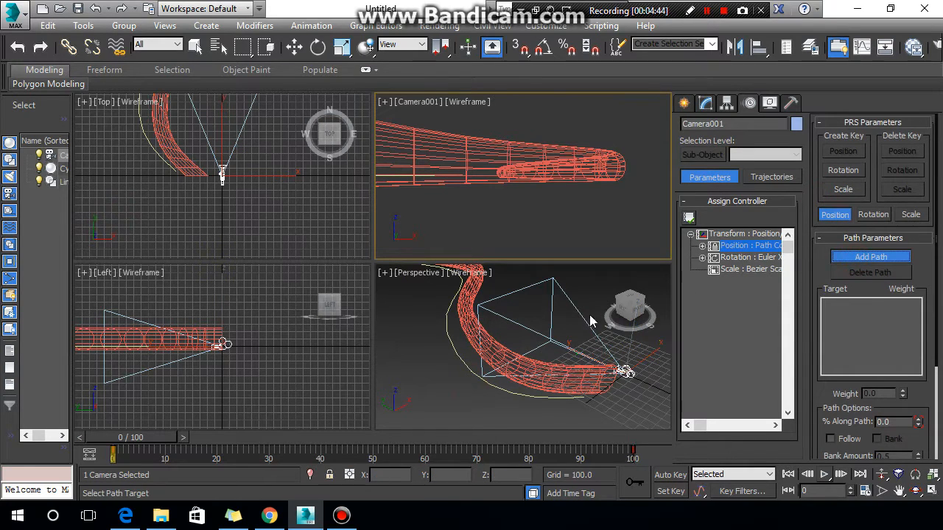
click(453, 349)
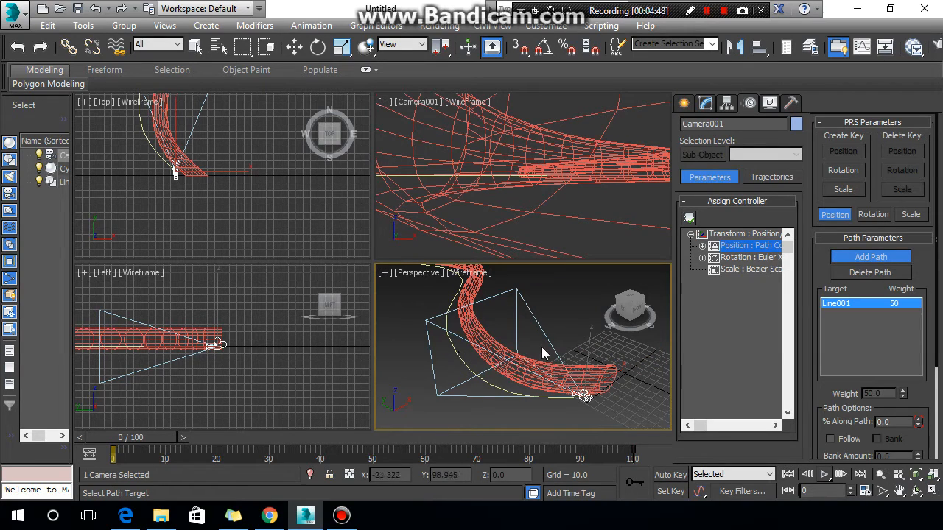
- End path picking and, in the maximized top view, move the pipe along X to about -69.96 so it covers the spline
click(272, 196)
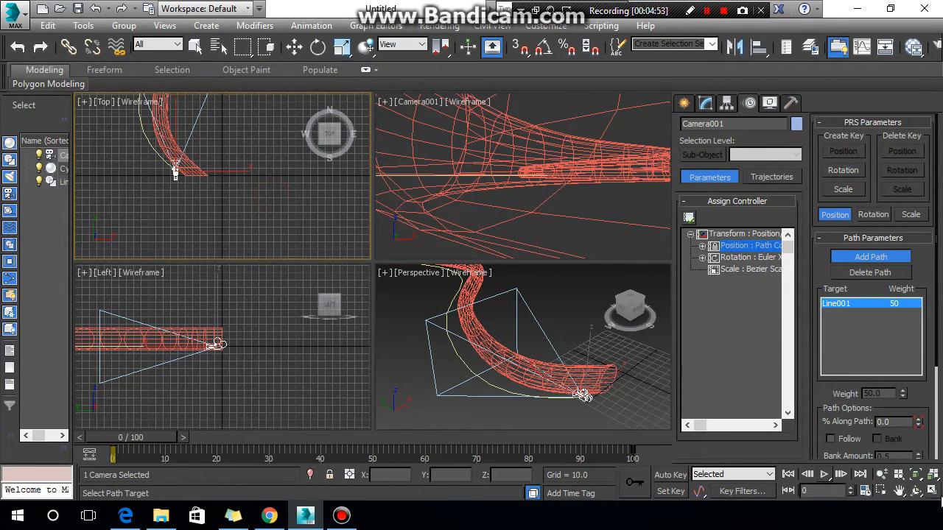
click(933, 491)
scroll(304, 314, down, 3)
middle_drag(304, 314, 304, 381)
scroll(307, 358, down, 2)
scroll(379, 316, down, 2)
middle_drag(379, 316, 366, 344)
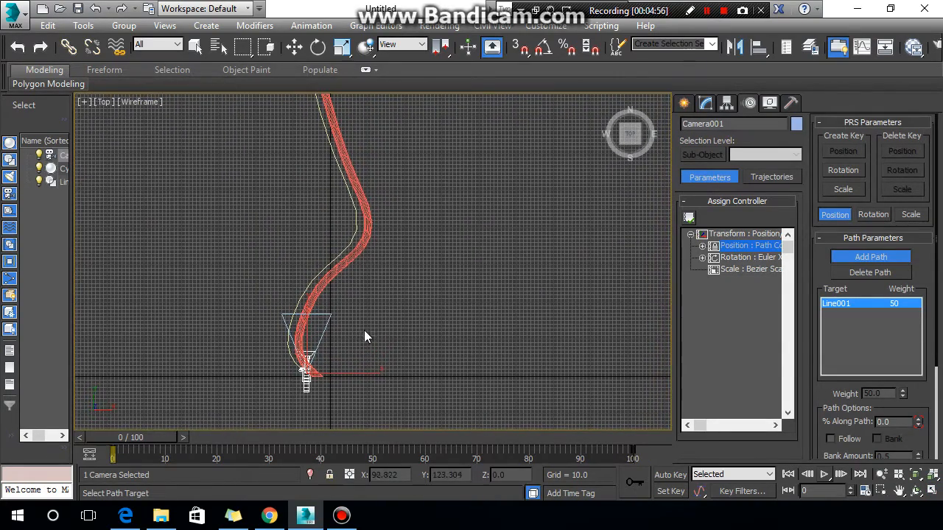
click(381, 271)
key(w)
click(402, 283)
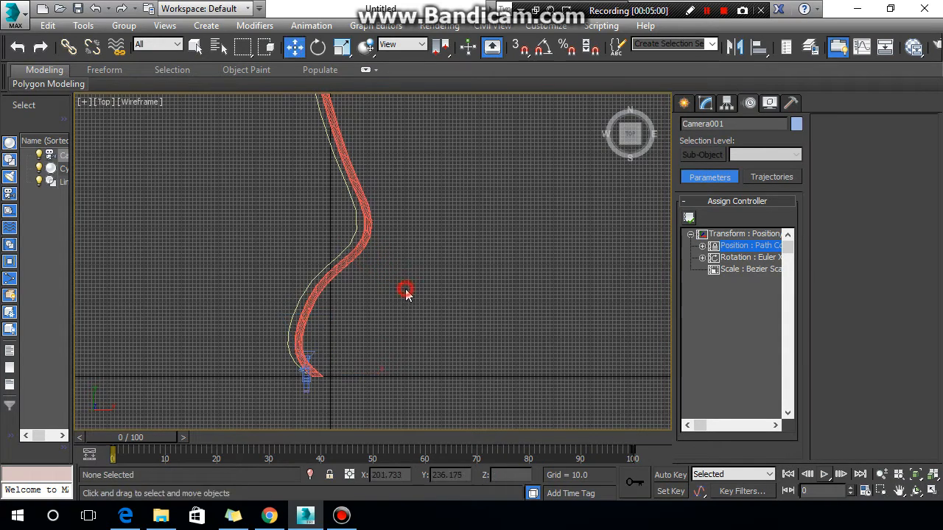
click(362, 252)
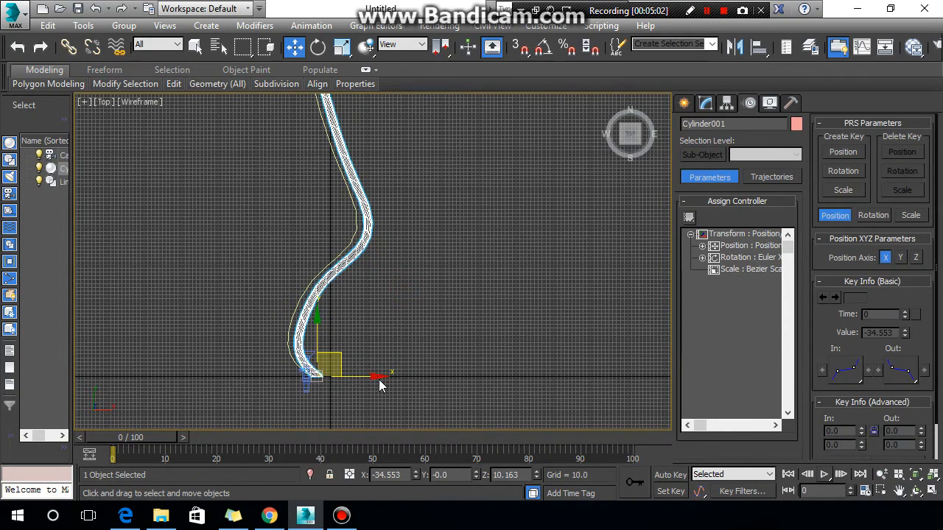
drag(378, 377, 366, 375)
scroll(340, 316, up, 5)
middle_drag(343, 318, 360, 327)
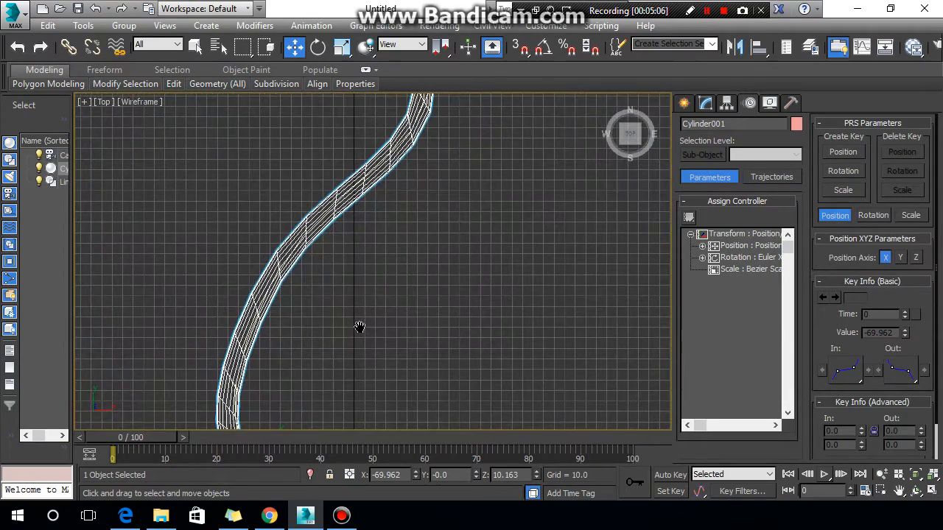
- In the left view, lower the pipe to a Z position of about 0.76 so it surrounds the camera and spline, and deselect it
scroll(361, 342, down, 3)
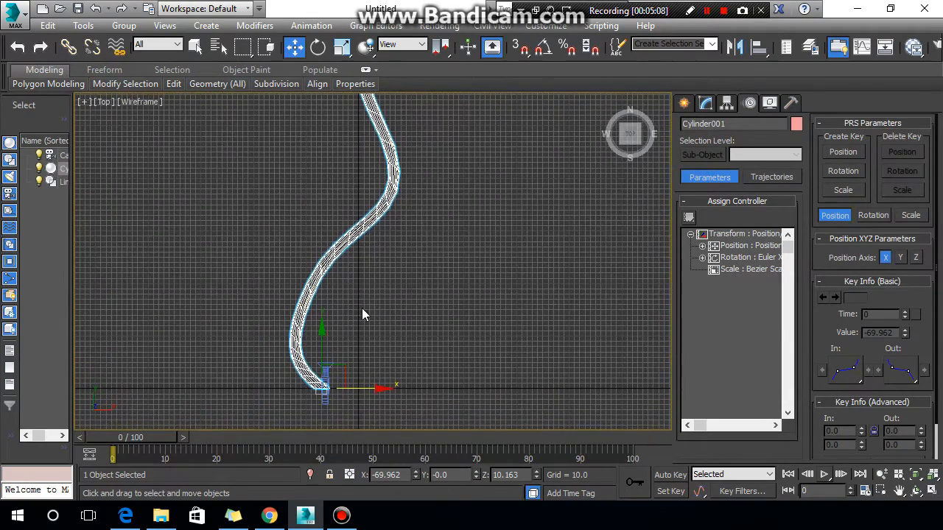
click(932, 490)
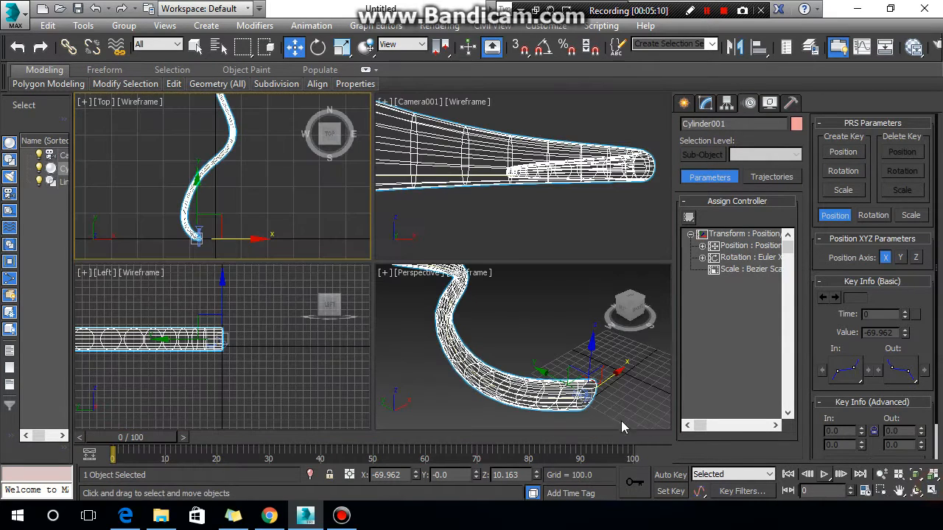
right_click(151, 298)
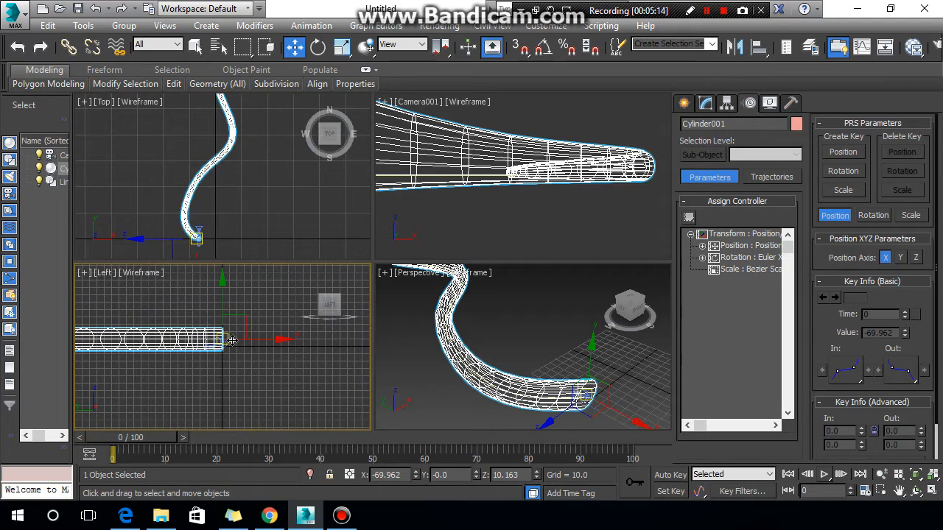
scroll(232, 369, up, 5)
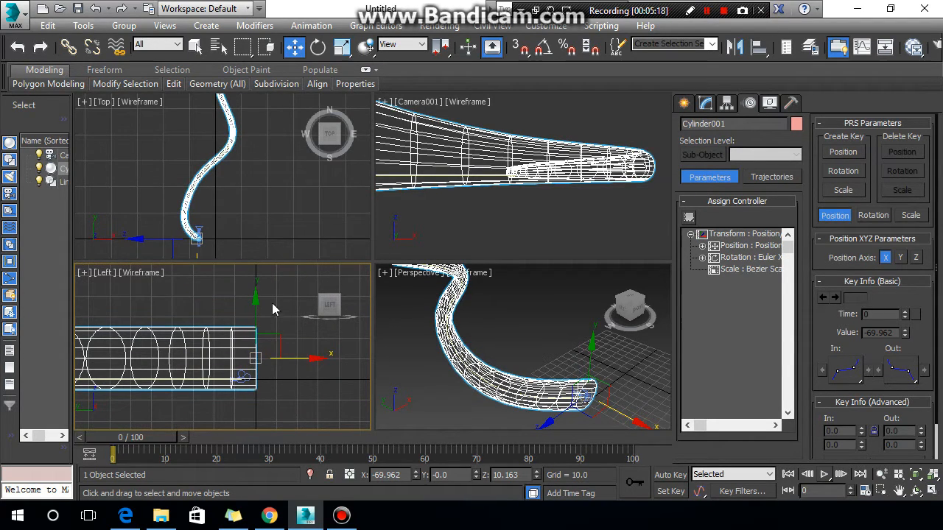
drag(258, 301, 258, 317)
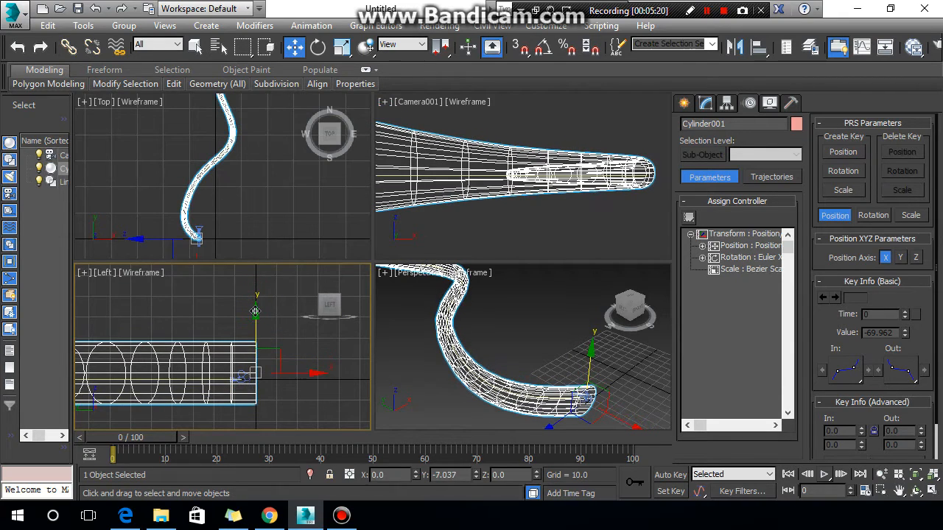
scroll(263, 403, up, 3)
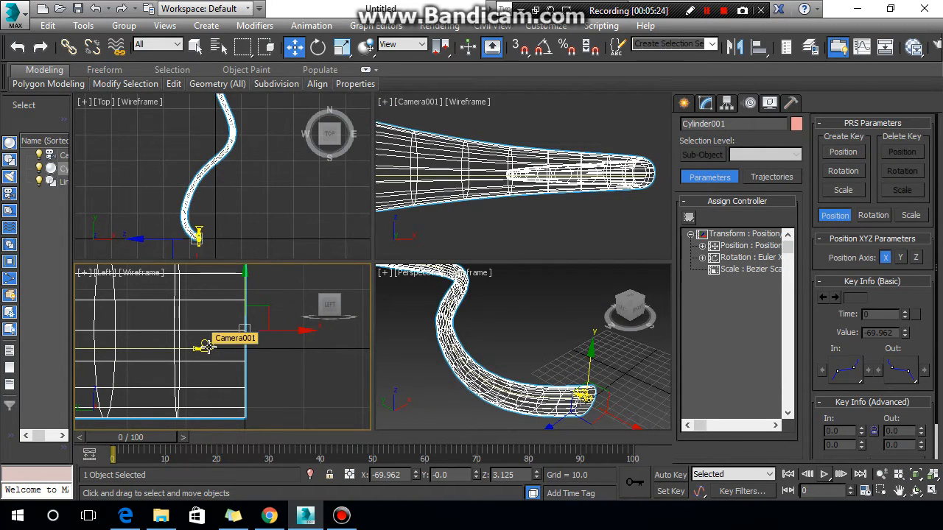
middle_drag(270, 380, 280, 405)
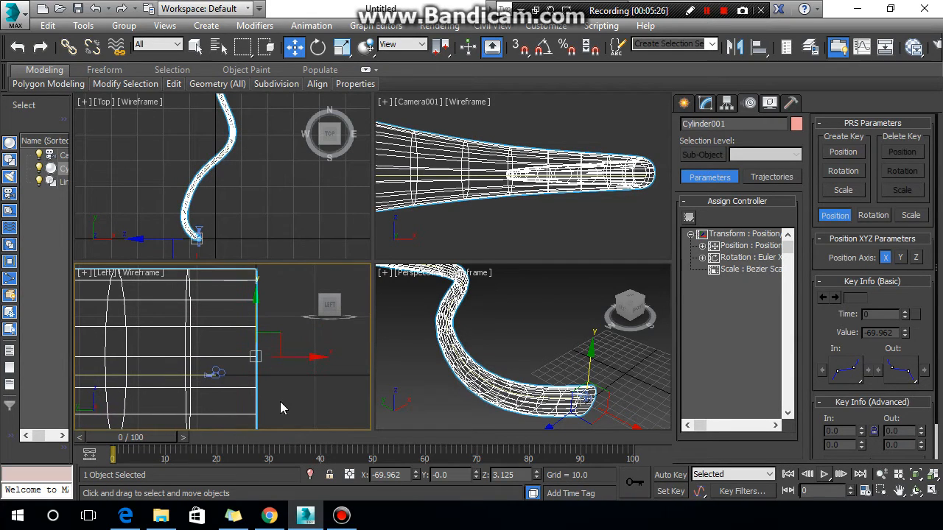
drag(254, 300, 254, 314)
click(557, 359)
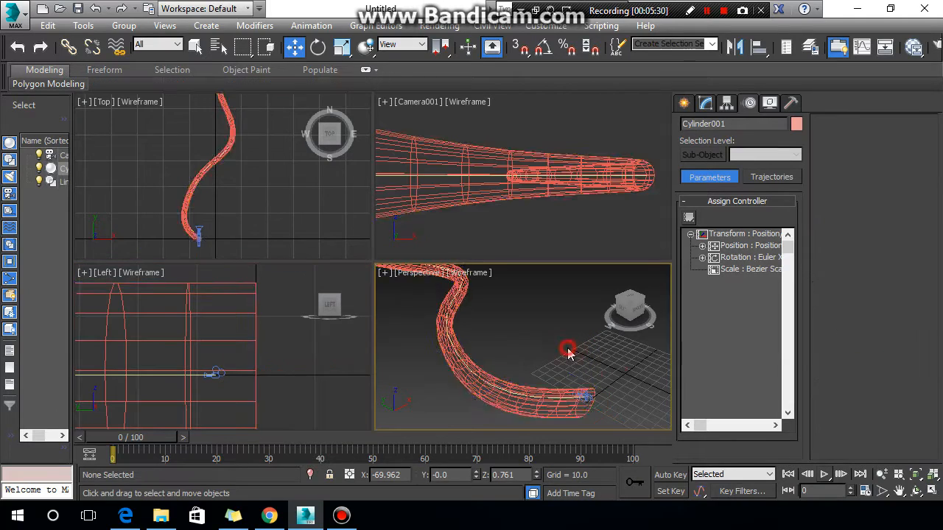
- Play the animation in the enlarged perspective view to check the camera's travel along the pipe, and rewind to frame 0
click(932, 492)
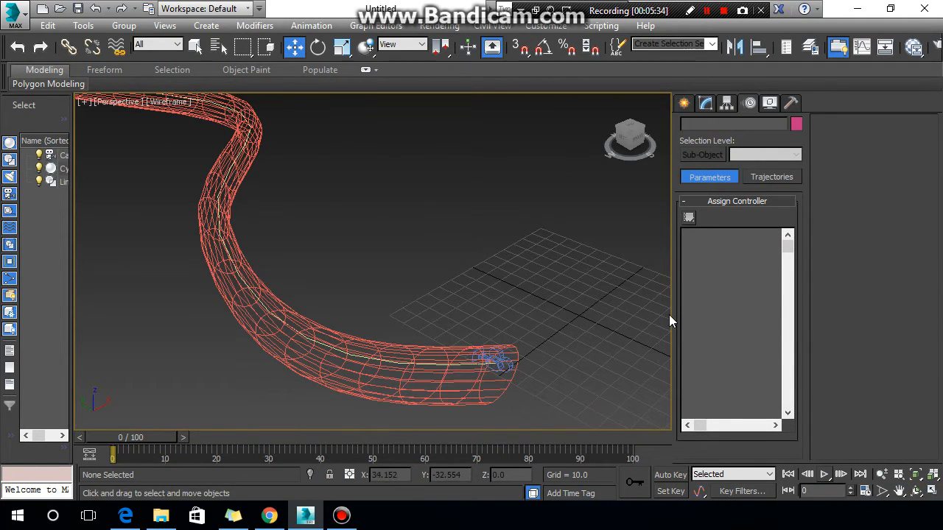
drag(747, 323, 822, 336)
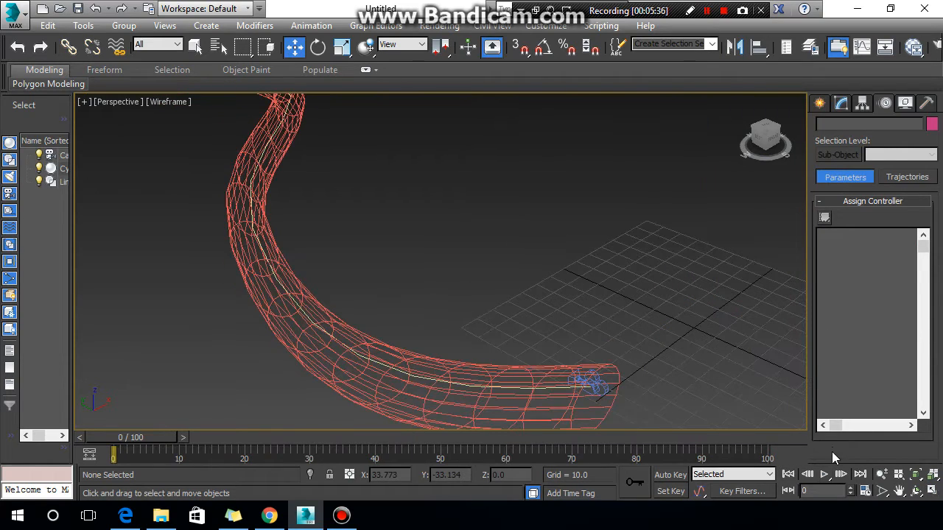
click(823, 475)
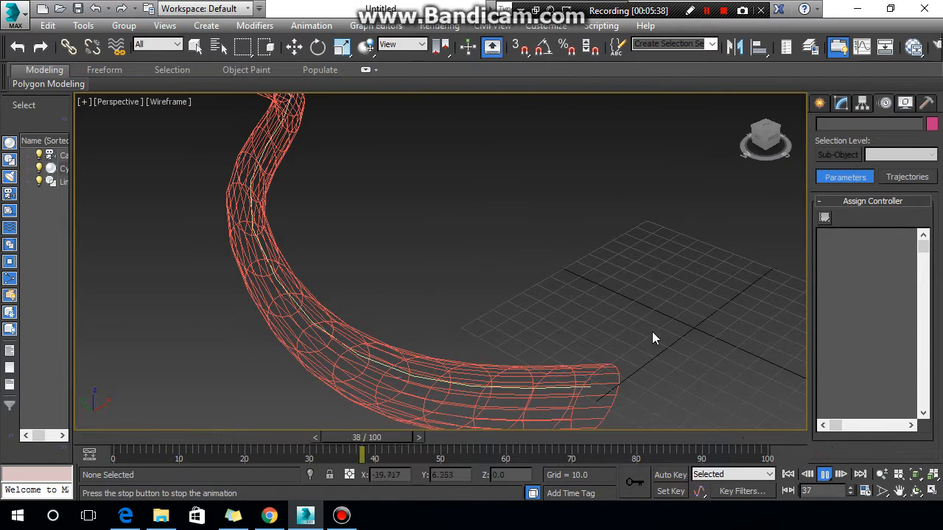
scroll(634, 324, down, 6)
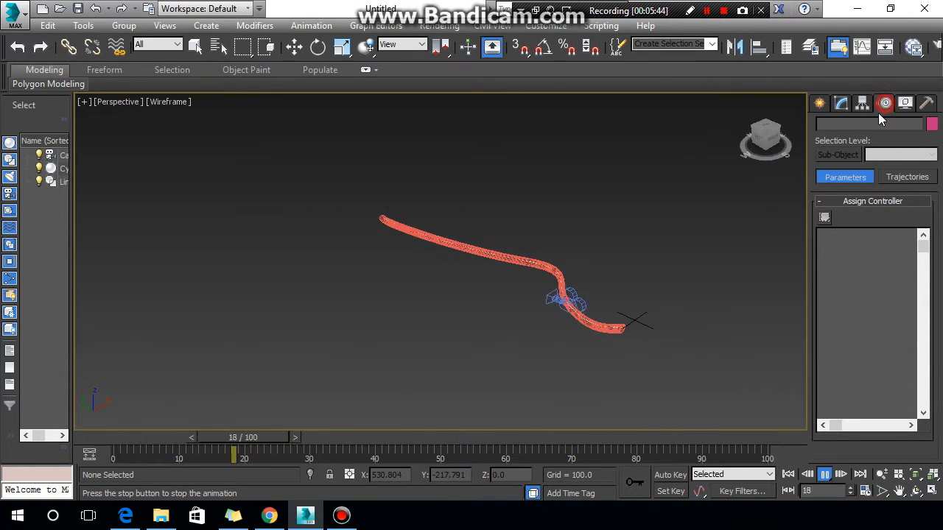
click(788, 474)
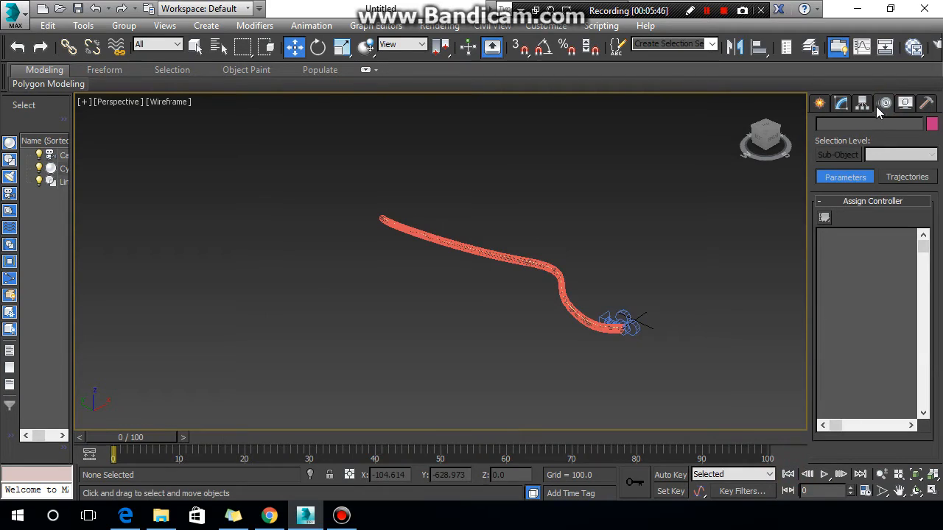
- Select the camera and enable Follow in its Path Constraint options
click(625, 317)
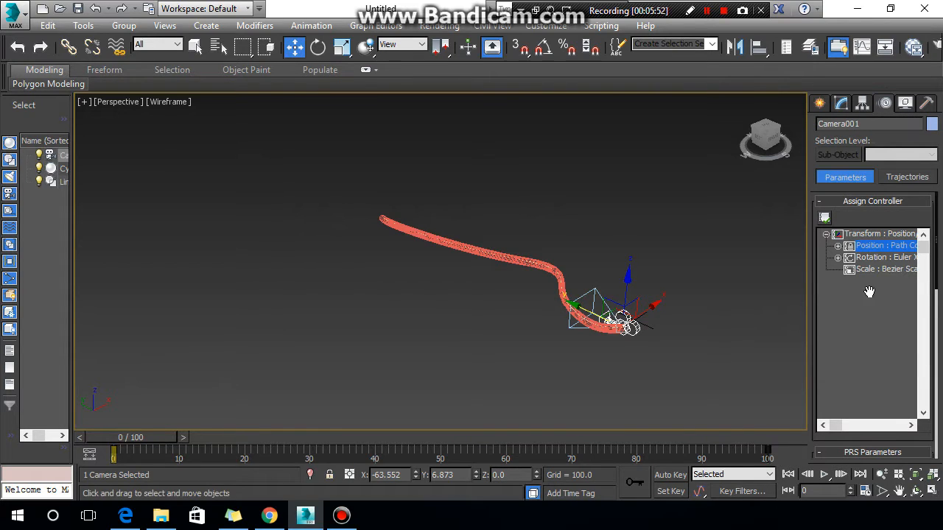
drag(814, 251, 753, 249)
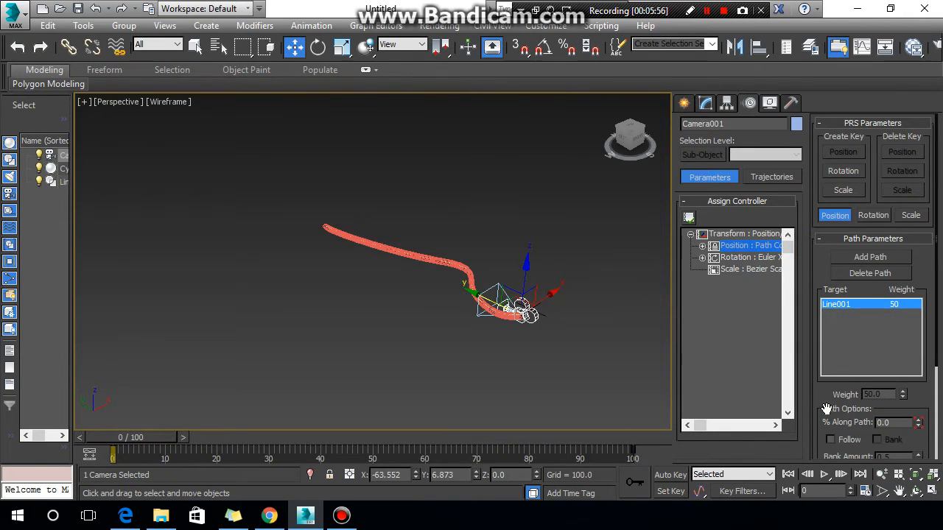
drag(827, 405, 826, 245)
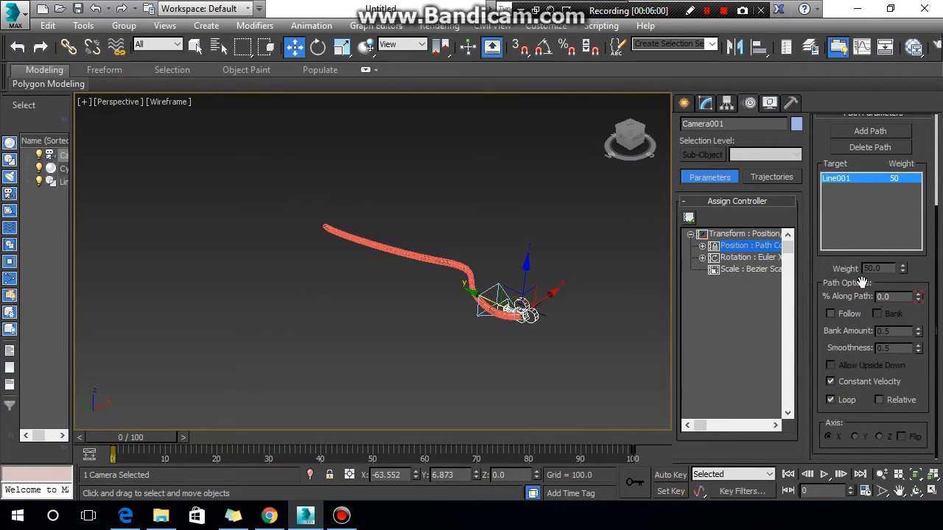
drag(816, 361, 811, 430)
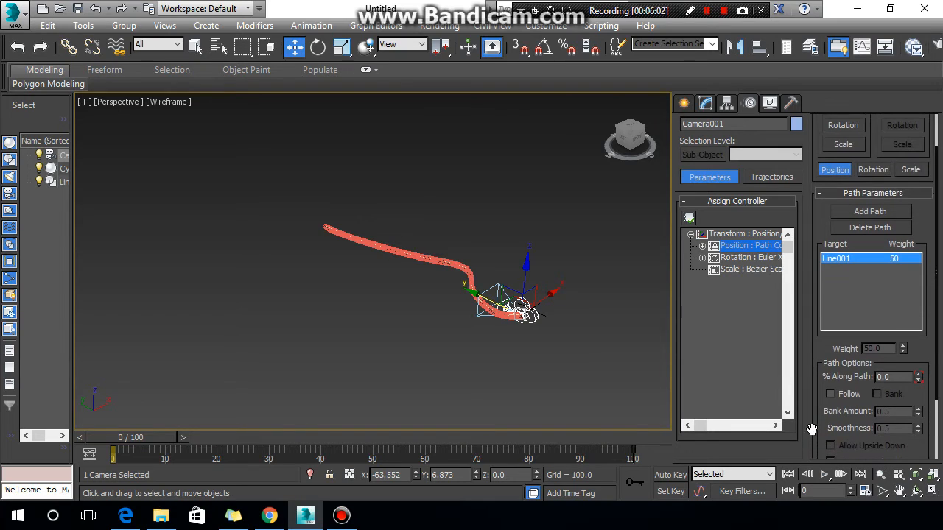
drag(825, 349, 807, 437)
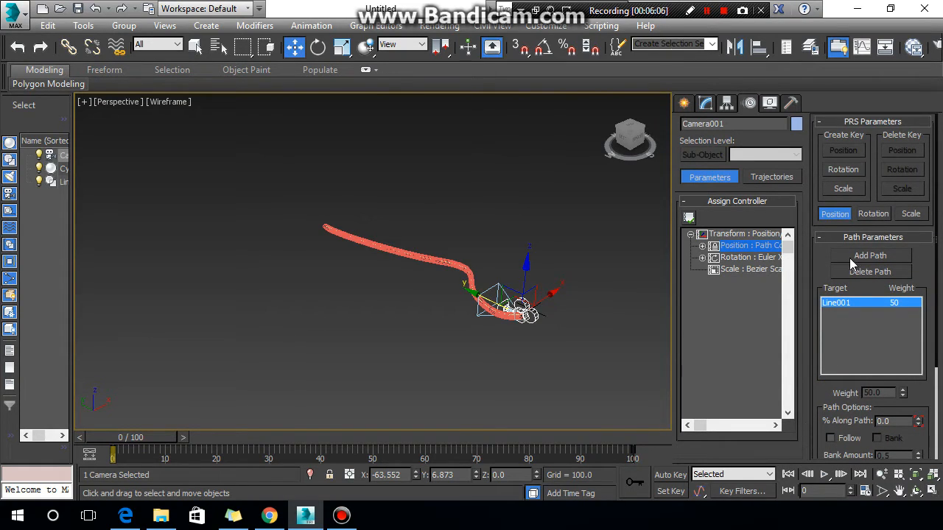
drag(812, 250, 804, 327)
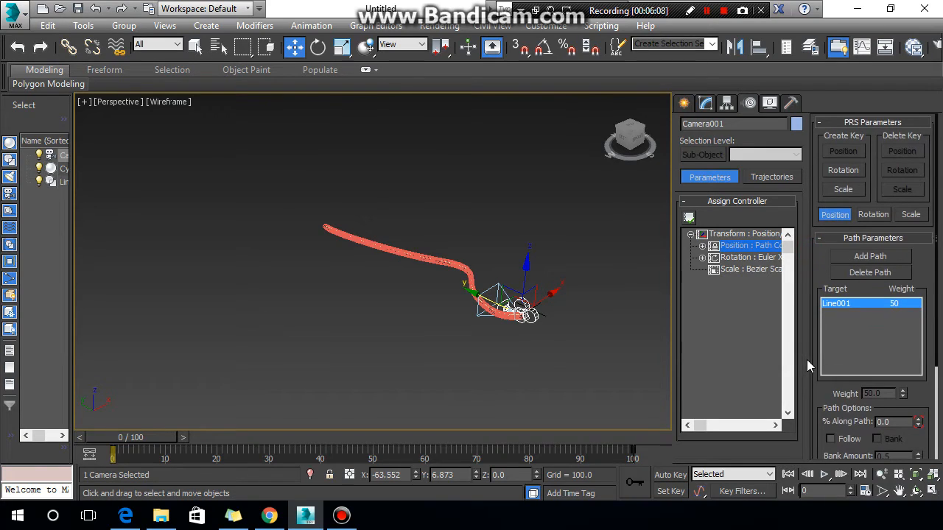
drag(811, 363, 833, 217)
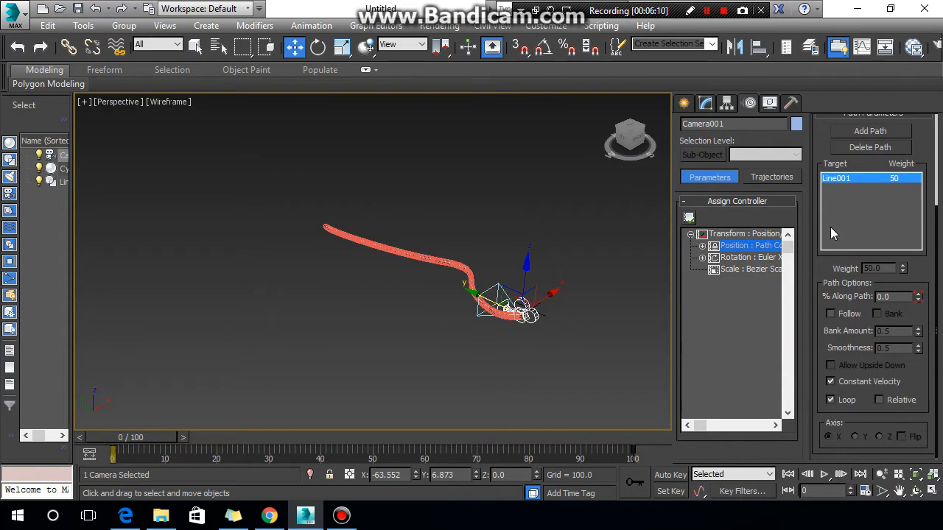
click(830, 314)
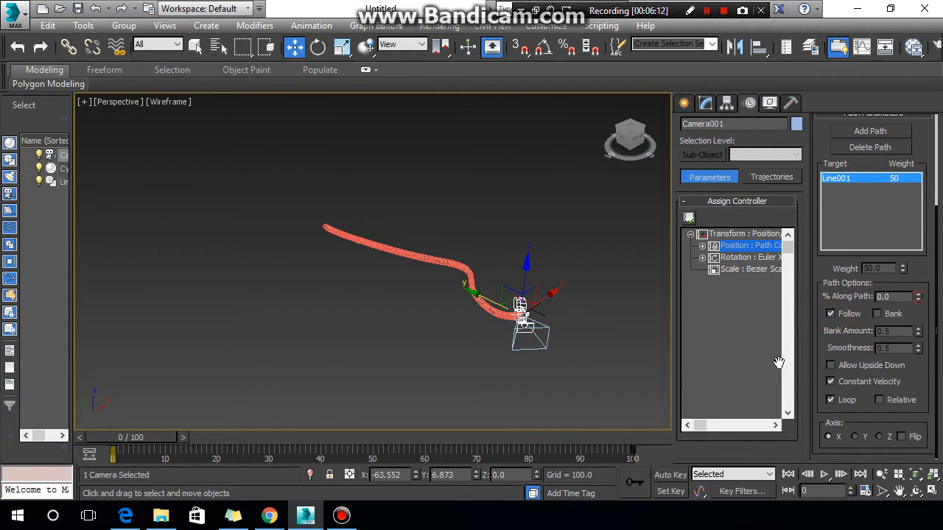
- Set the Path Constraint axis to Y so the camera points along the pipe, and preview the animation before rewinding
scroll(599, 370, up, 8)
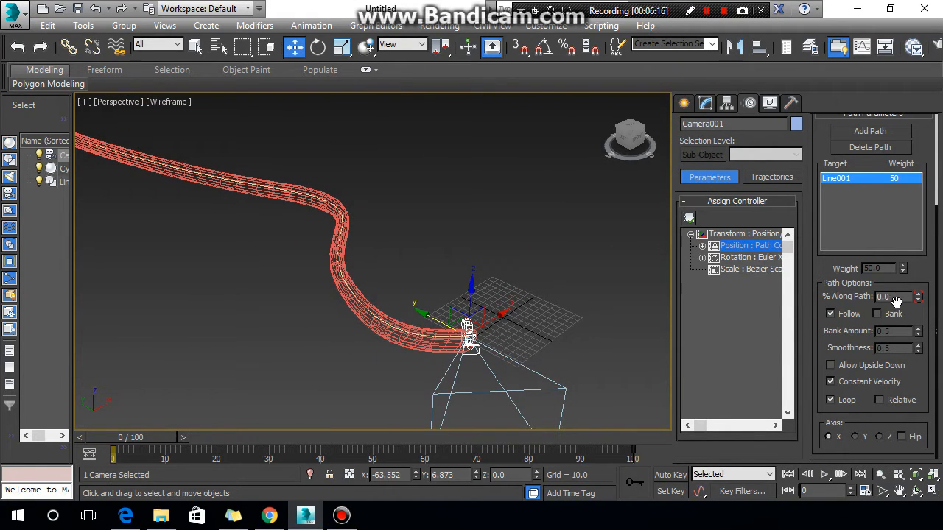
click(856, 437)
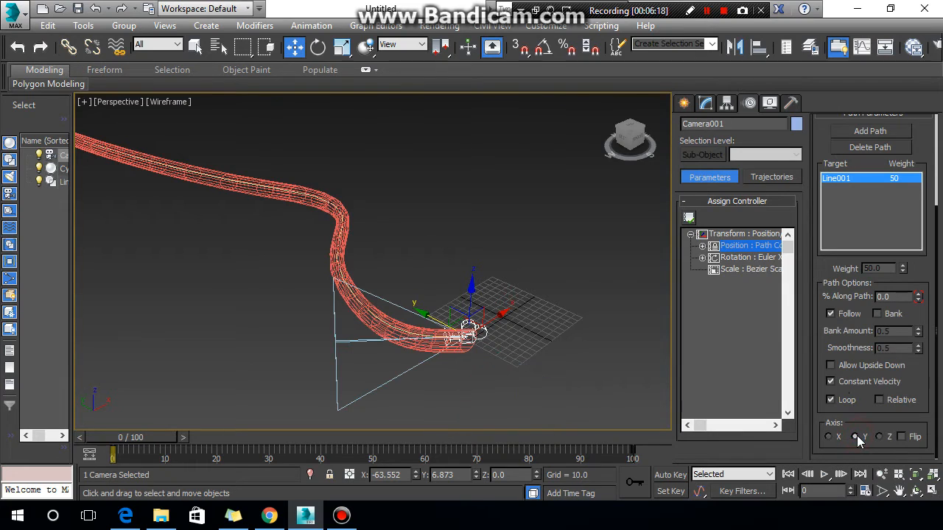
scroll(514, 348, up, 5)
middle_drag(513, 348, 556, 335)
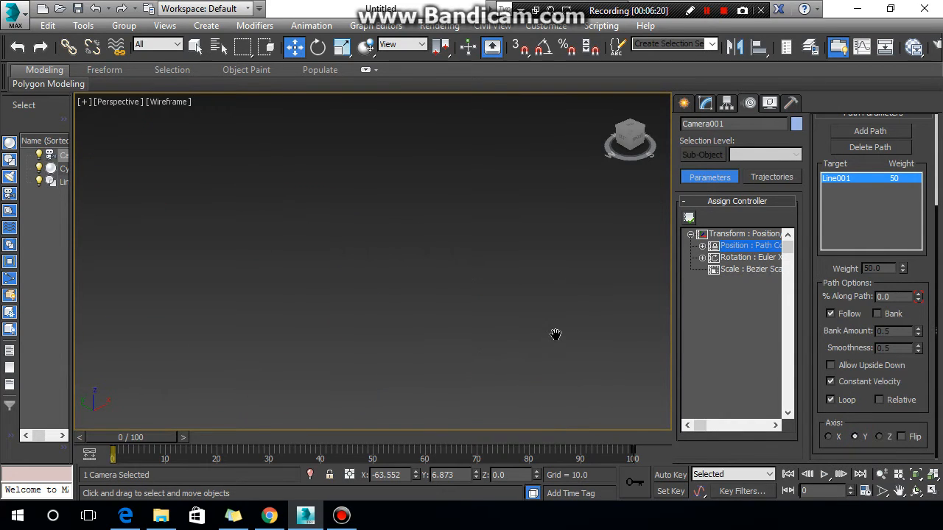
scroll(556, 335, down, 5)
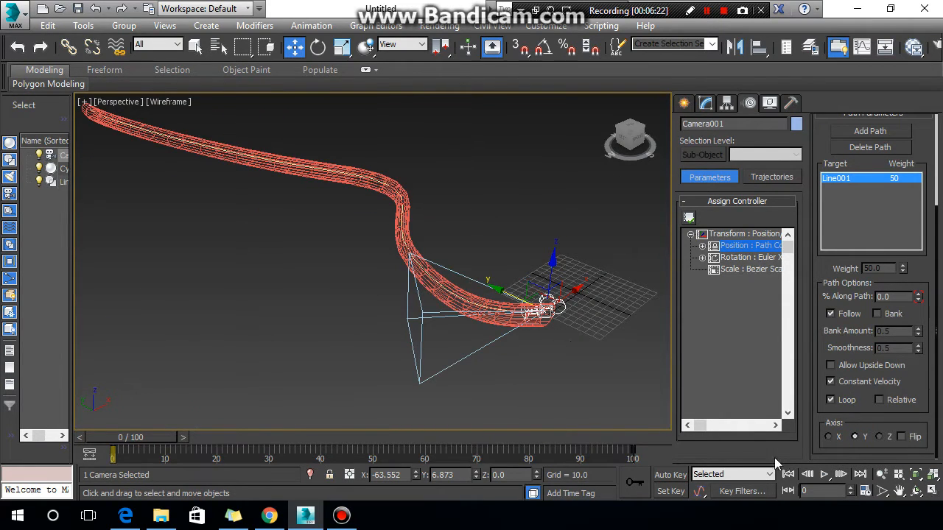
click(823, 475)
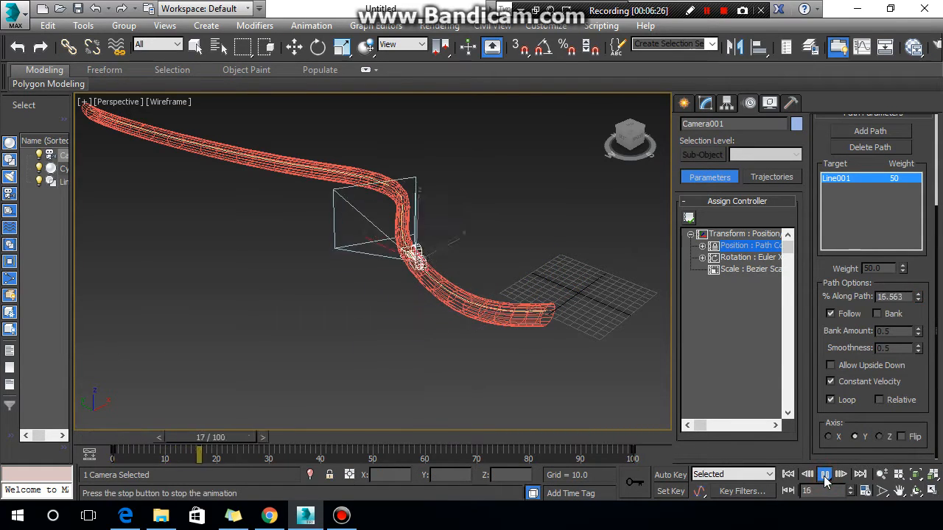
click(787, 475)
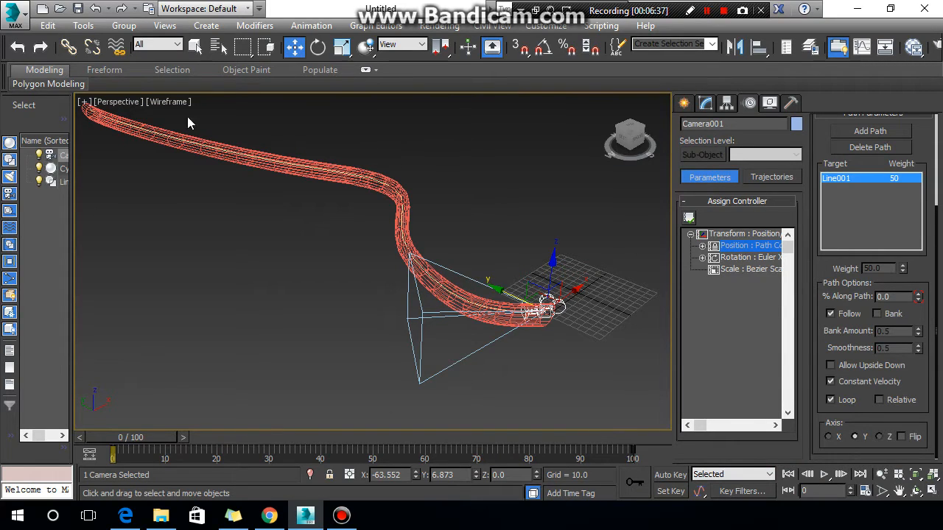
- Set the animation length to 300 frames in the time configuration
click(865, 492)
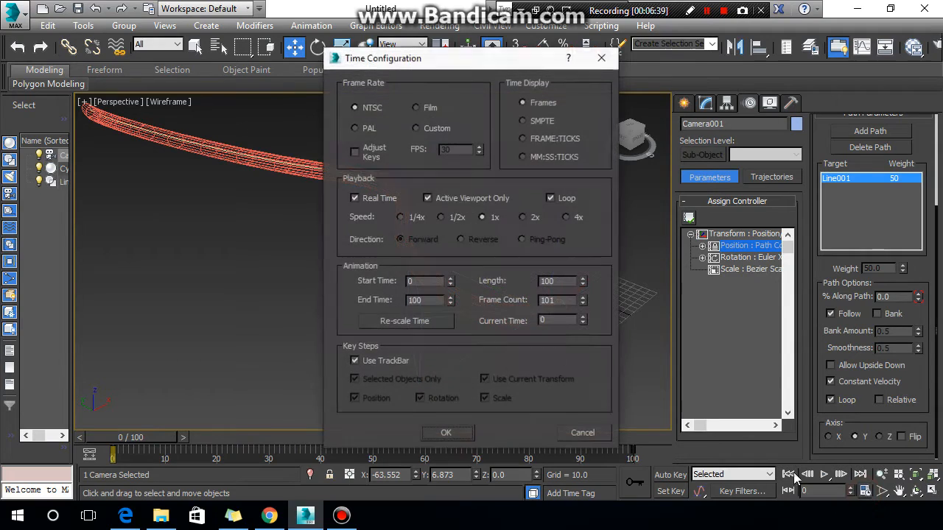
double_click(569, 280)
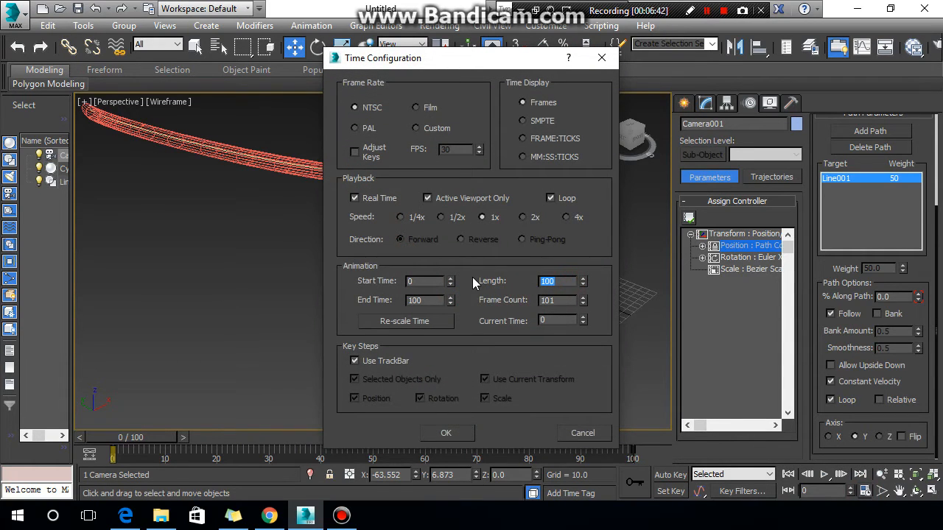
text(300)
key(Return)
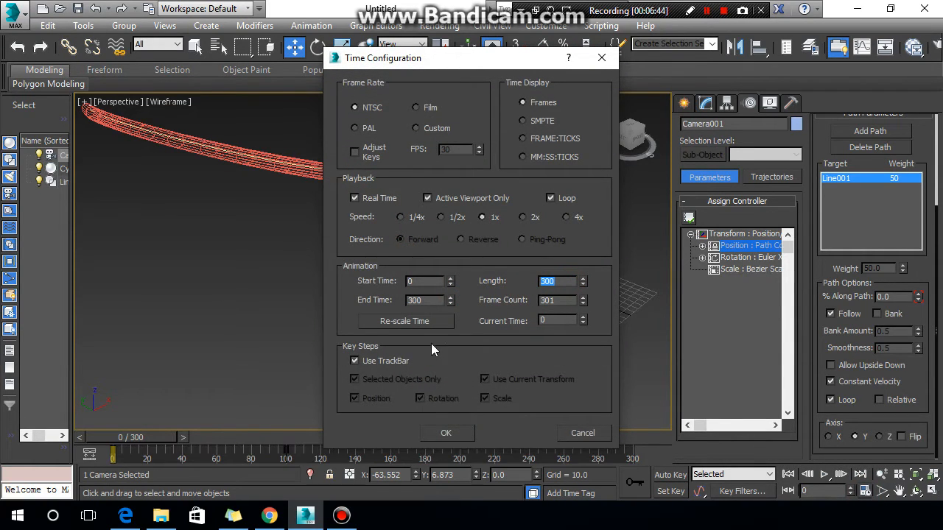
click(431, 435)
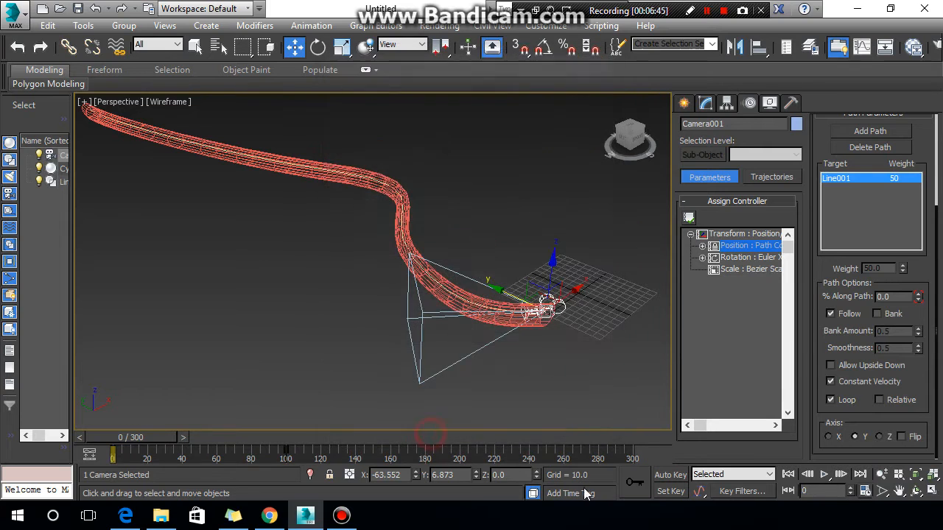
- Preview the motion, move the camera's end key from frame 100 to frame 300, and replay before rewinding to frame 0
click(840, 474)
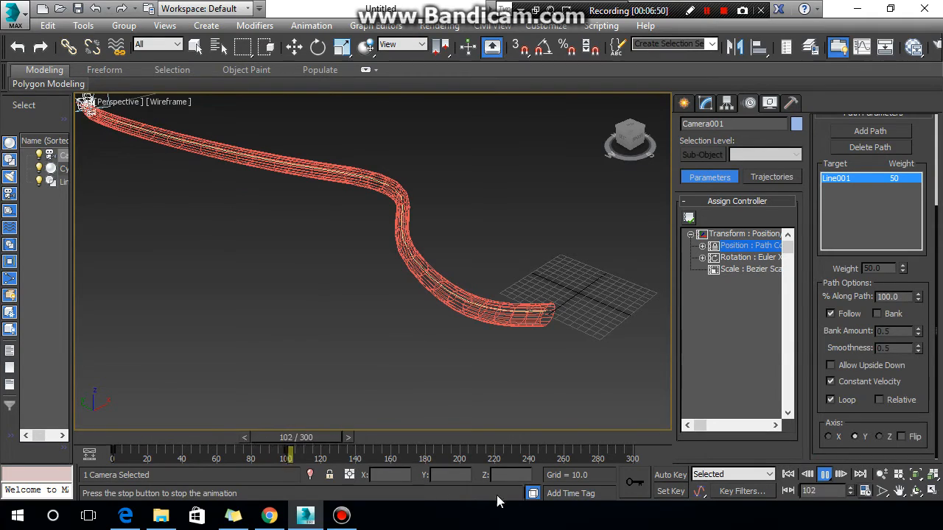
click(788, 474)
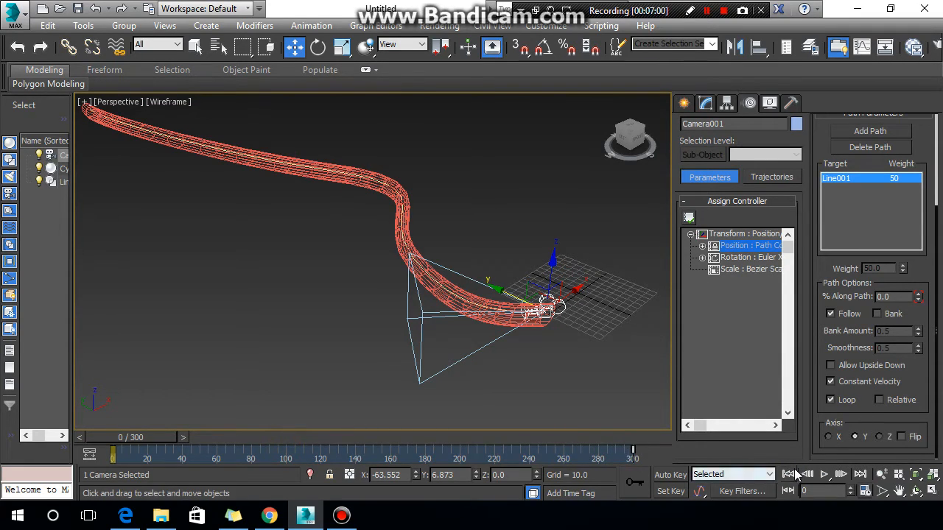
click(824, 475)
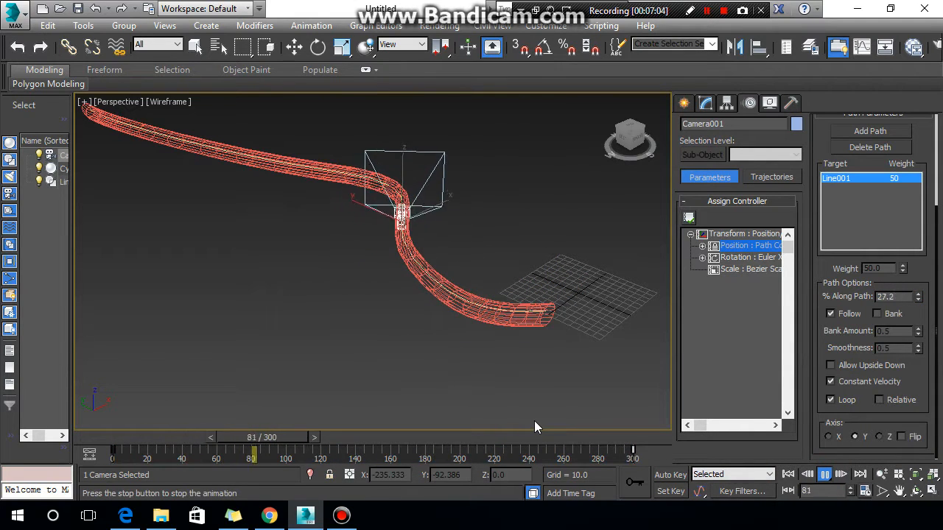
click(788, 475)
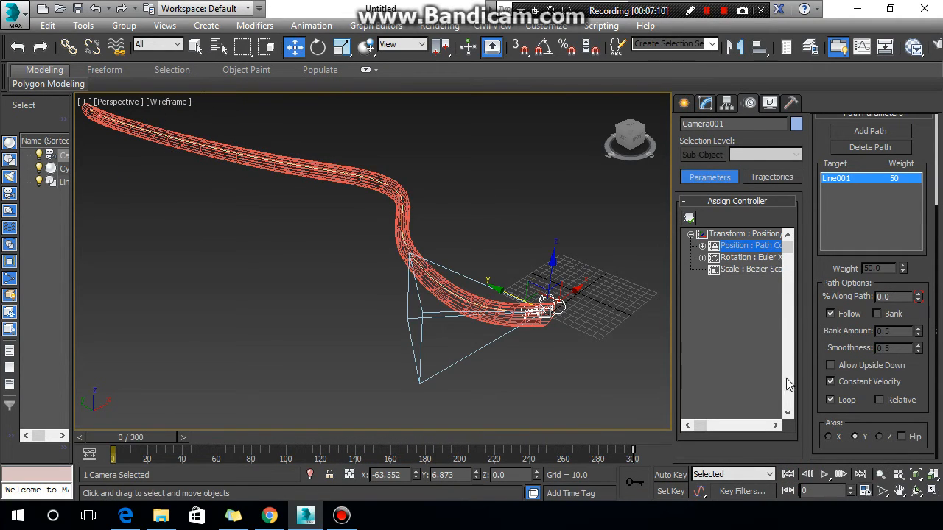
- Play the animation in the maximized Camera001 view and switch that view from wireframe to Realistic shading
click(934, 492)
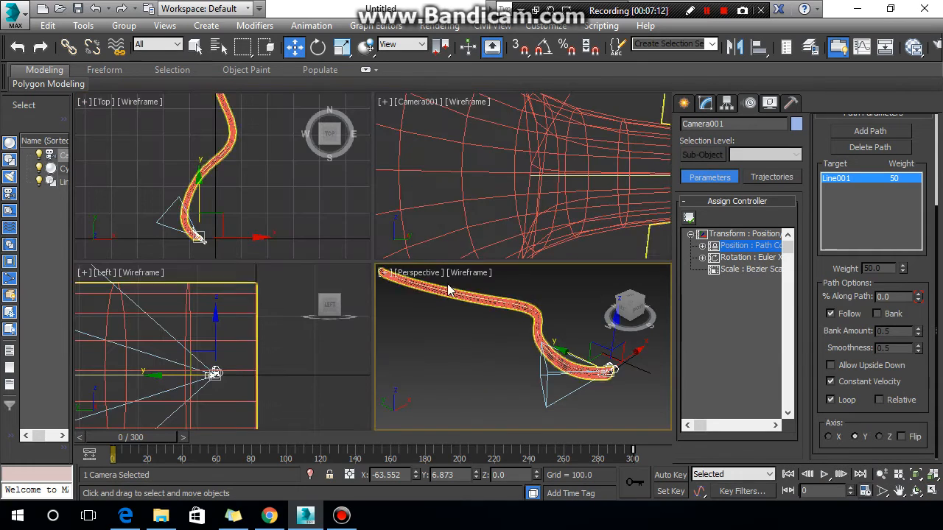
click(413, 103)
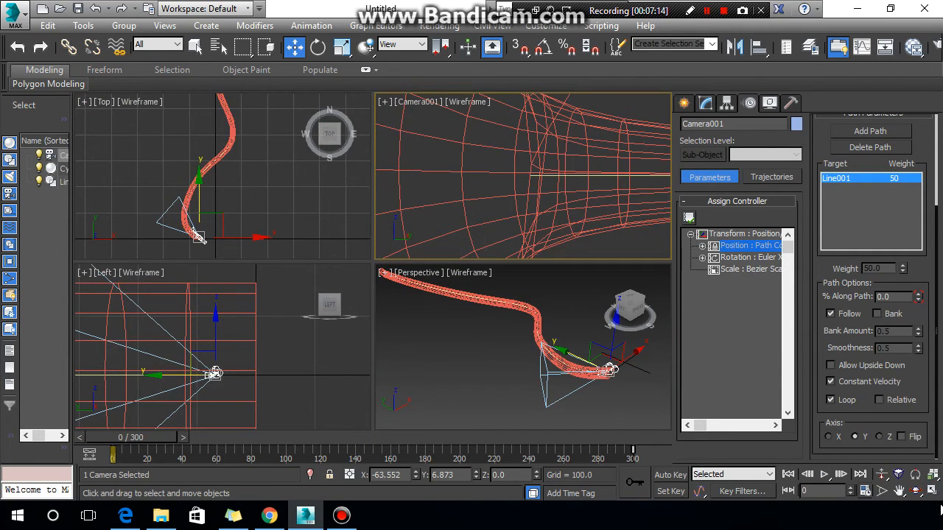
click(932, 492)
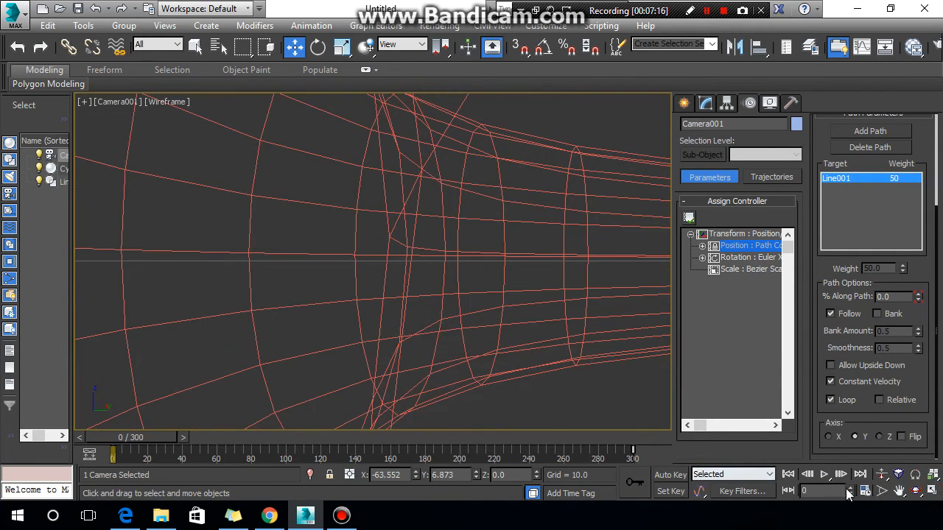
click(826, 474)
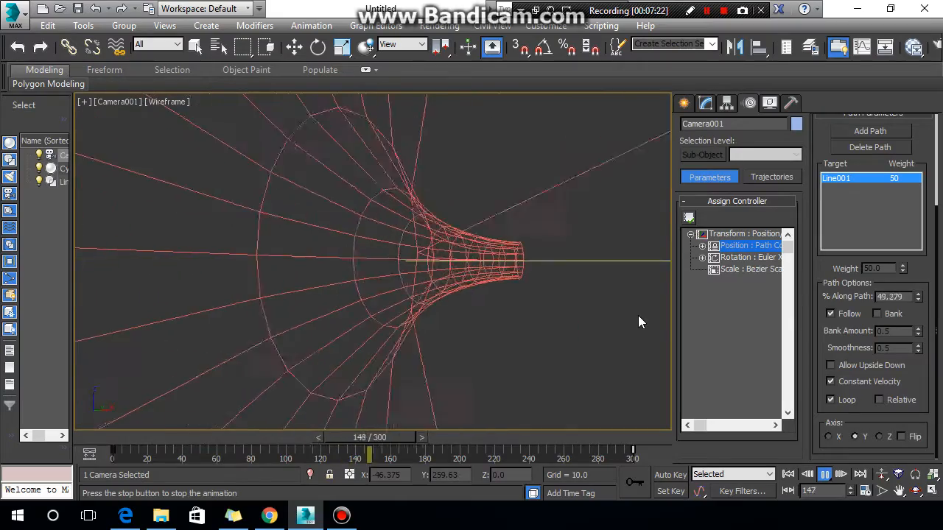
key(F3)
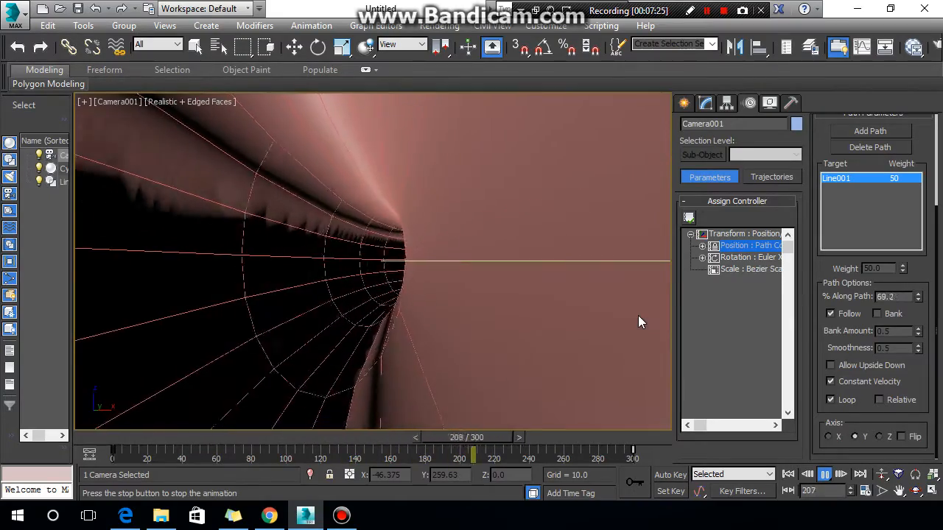